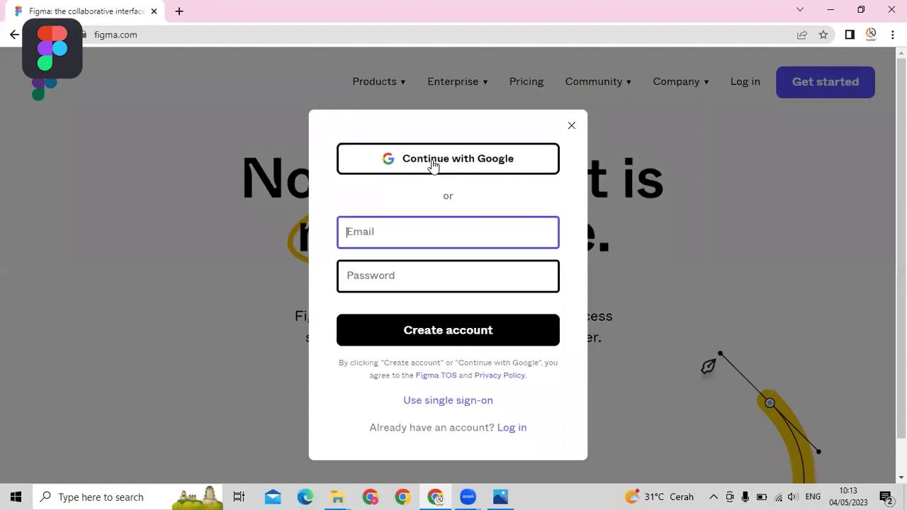
- Sign up for Figma with the existing Google account, choosing Design as the kind of work, and create the account
{"action": "left_click", "coordinate": [433, 164]}
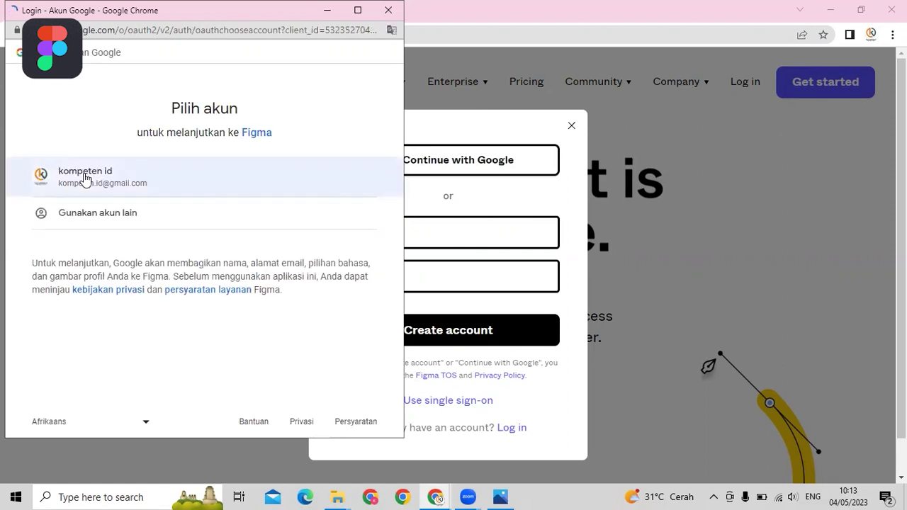
{"action": "left_click", "coordinate": [85, 179]}
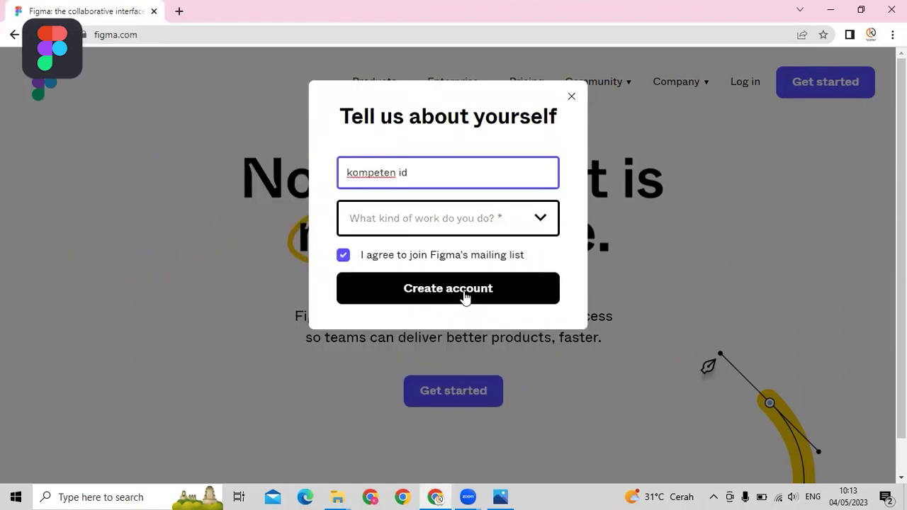
{"action": "left_click", "coordinate": [532, 224]}
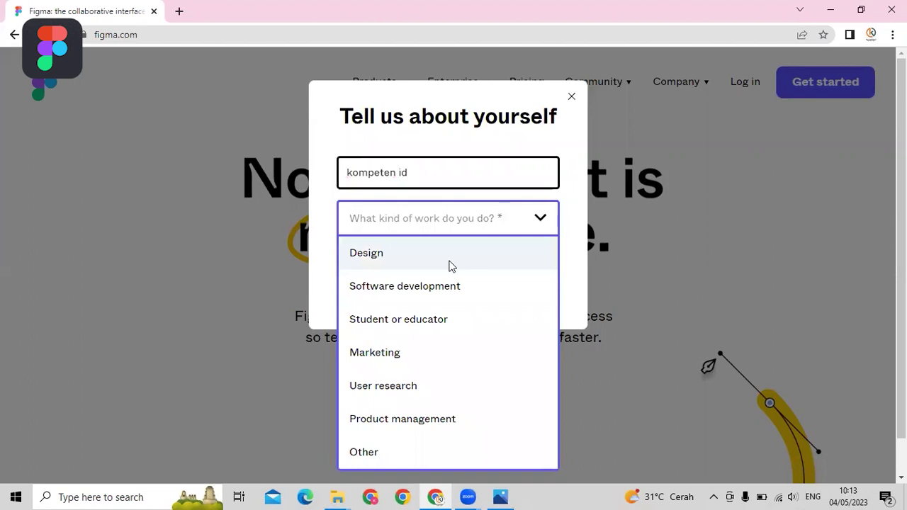
{"action": "left_click", "coordinate": [450, 262]}
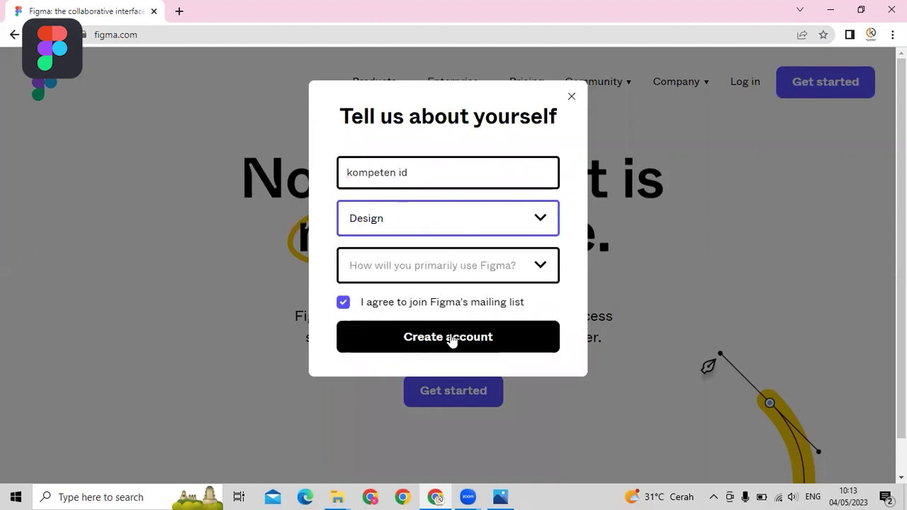
{"action": "left_click", "coordinate": [448, 337]}
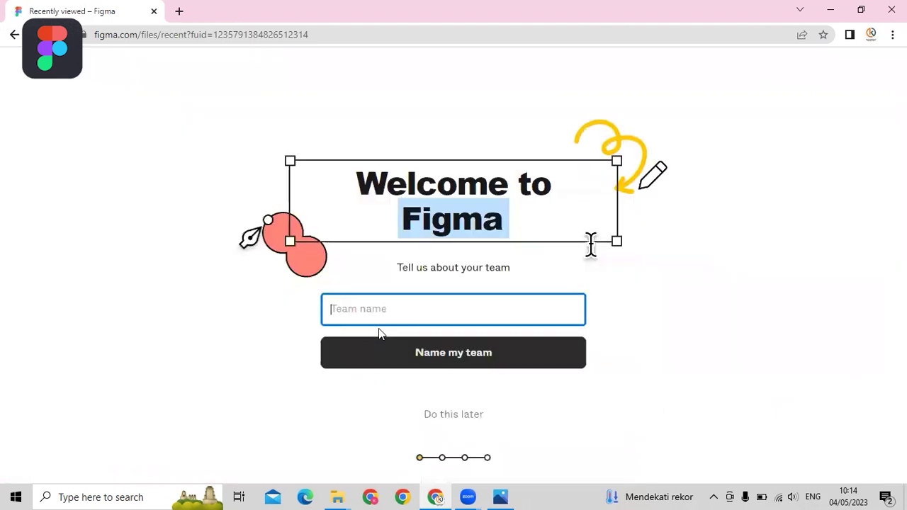
- Enter "kompeten" as the team name, but postpone the team setup
{"action": "type", "text": "kompeten"}
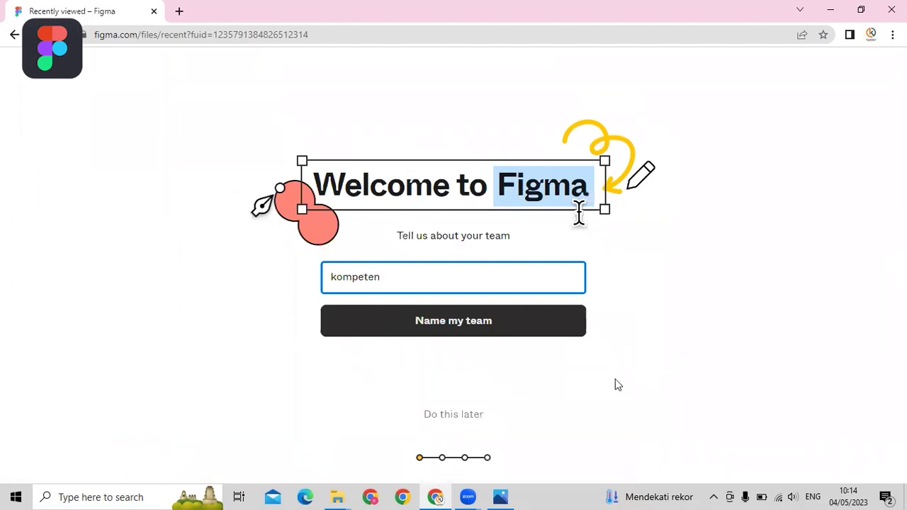
{"action": "left_click", "coordinate": [571, 412]}
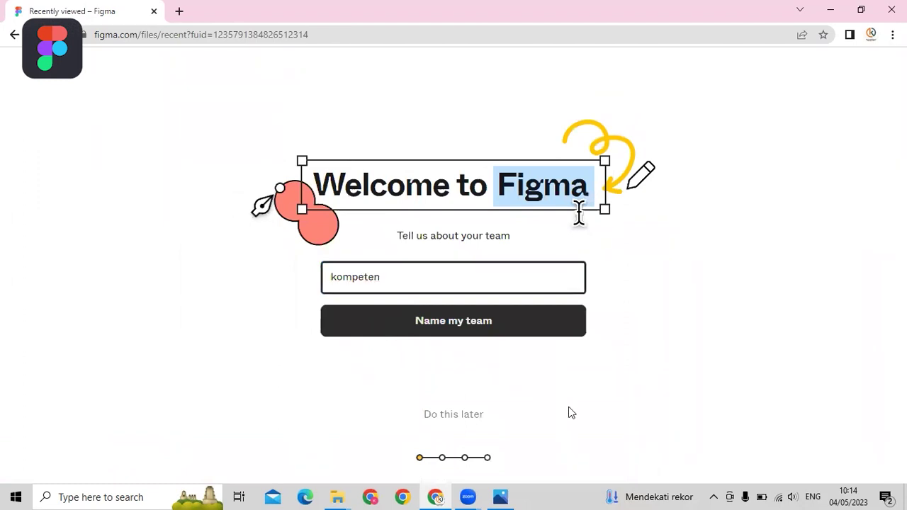
{"action": "left_click", "coordinate": [459, 421]}
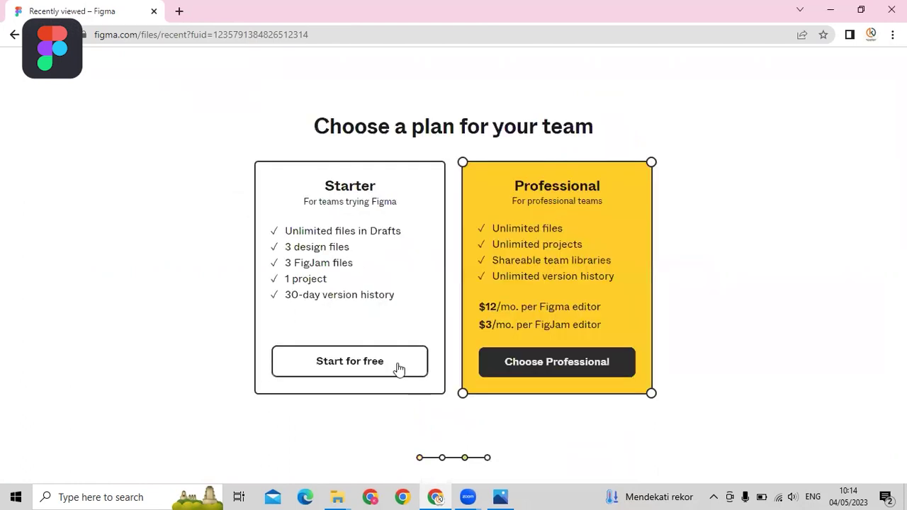
- Choose the free Starter plan and opt to get started without guidance
{"action": "left_click", "coordinate": [398, 367]}
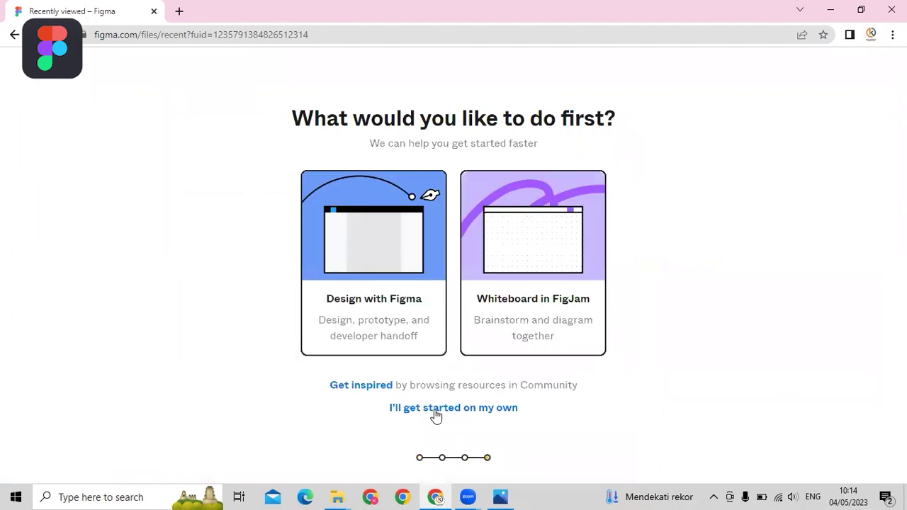
{"action": "left_click", "coordinate": [449, 415]}
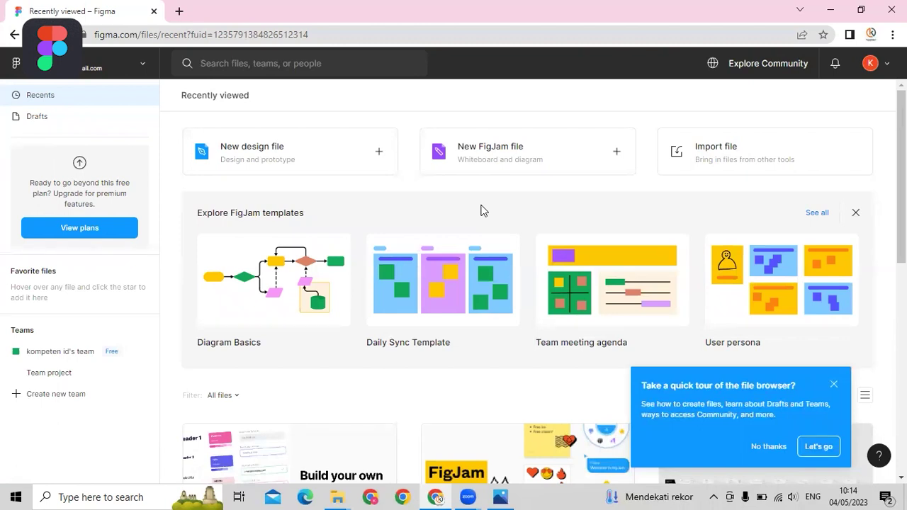
- Create a new blank design file and dismiss the quick tour offer
{"action": "left_click", "coordinate": [379, 154]}
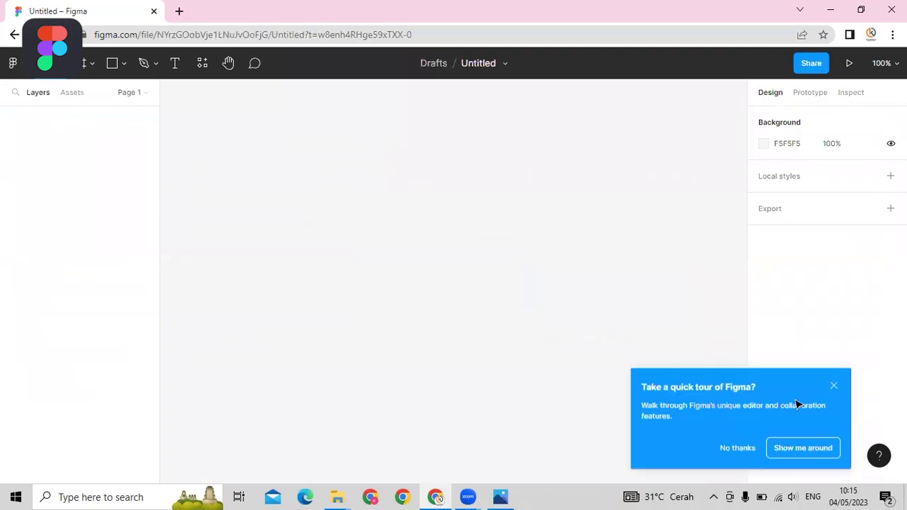
{"action": "left_click", "coordinate": [833, 386]}
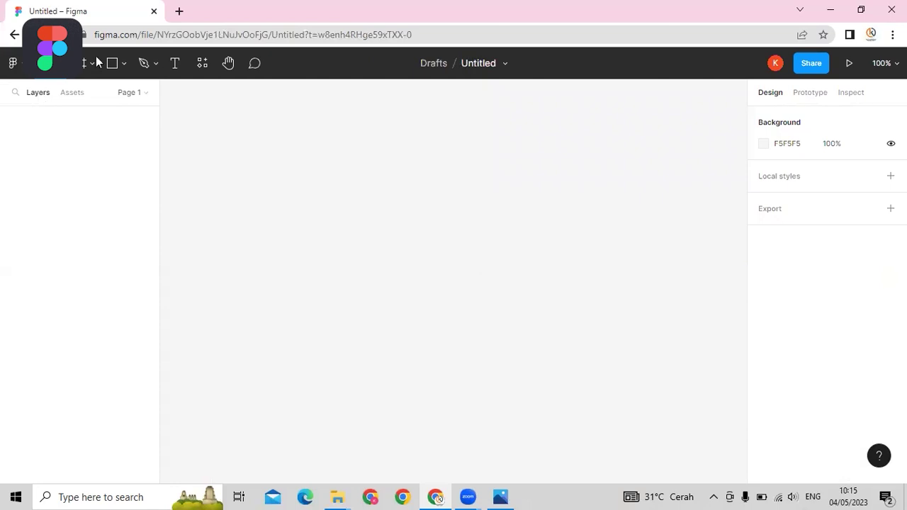
{"action": "key", "text": "t"}
{"action": "key", "text": "r"}
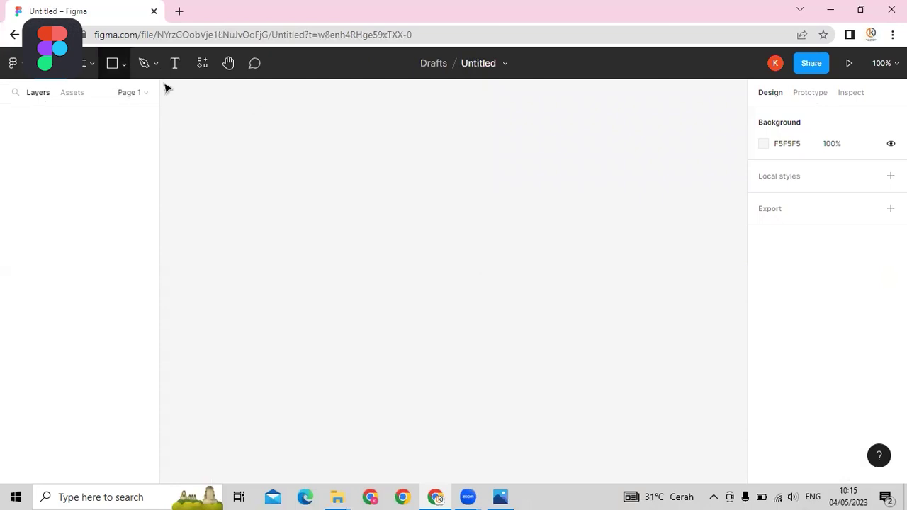
{"action": "key", "text": "v"}
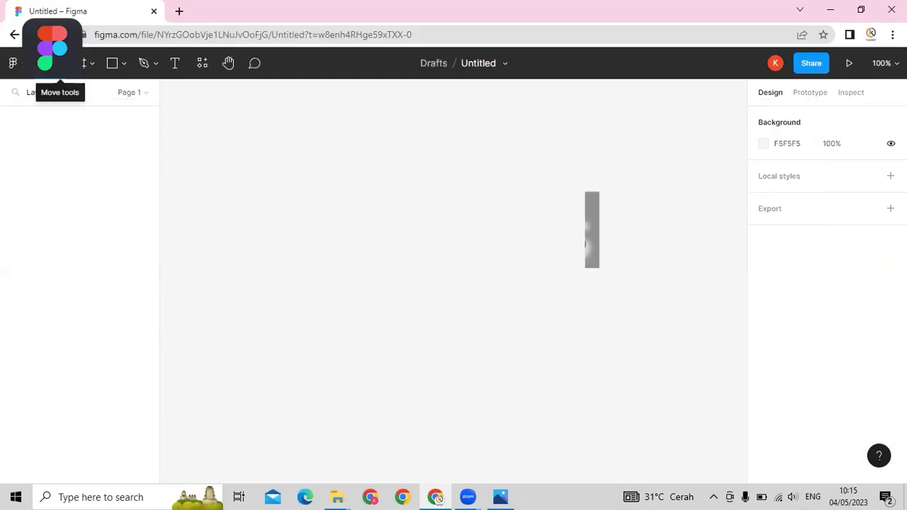
{"action": "left_click", "coordinate": [61, 65]}
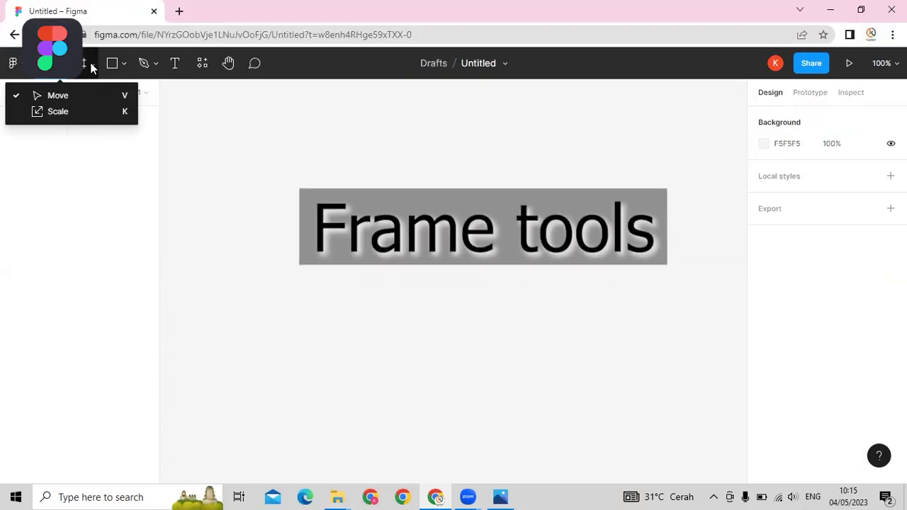
- Add a frame with the iPhone 13 / 13 Pro preset to the canvas and dismiss the feedback request
{"action": "left_click", "coordinate": [90, 67]}
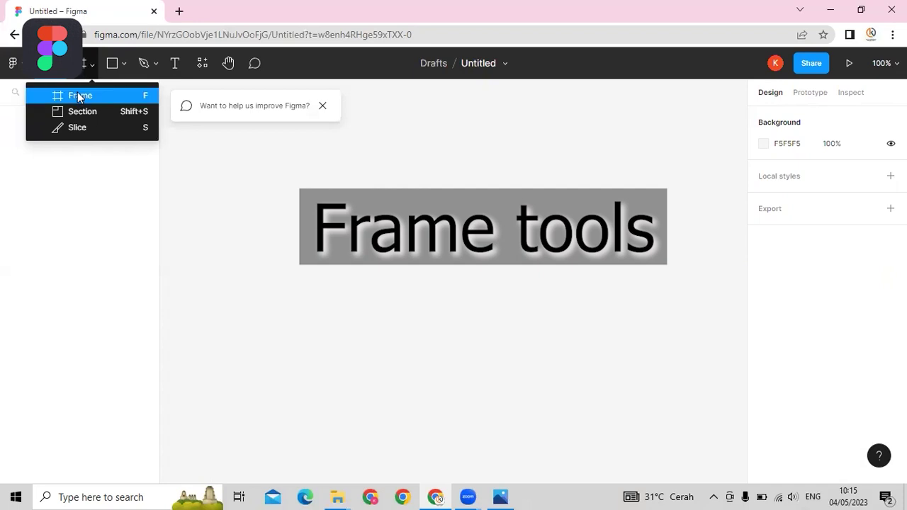
{"action": "left_click", "coordinate": [78, 95]}
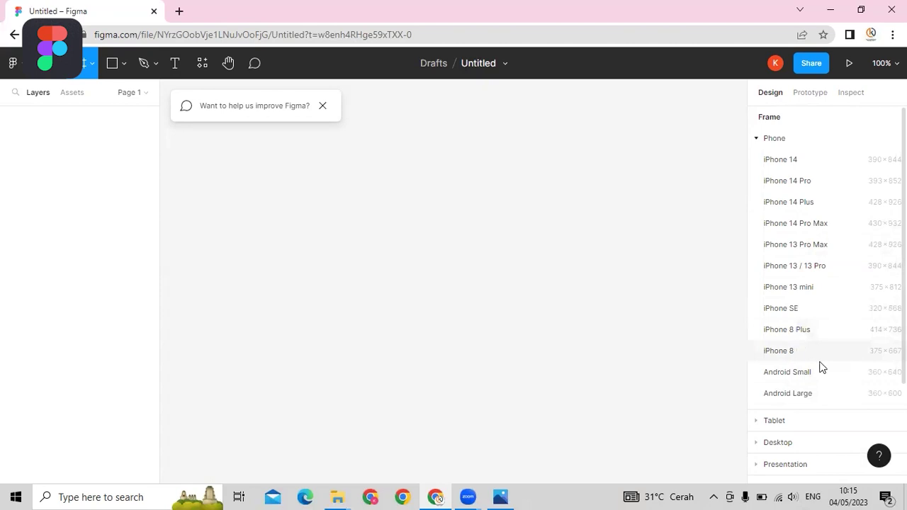
{"action": "scroll", "coordinate": [825, 298], "scroll_direction": "down", "scroll_amount": 3}
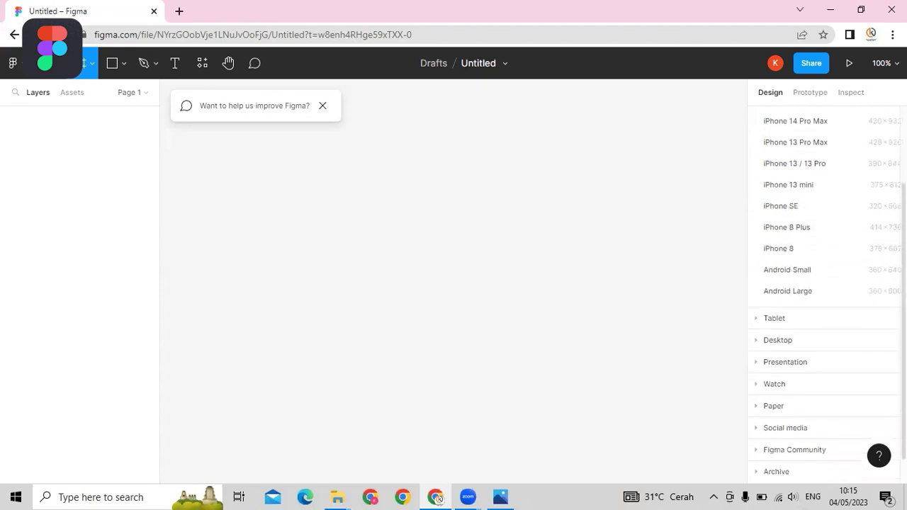
{"action": "scroll", "coordinate": [825, 297], "scroll_direction": "down", "scroll_amount": 2}
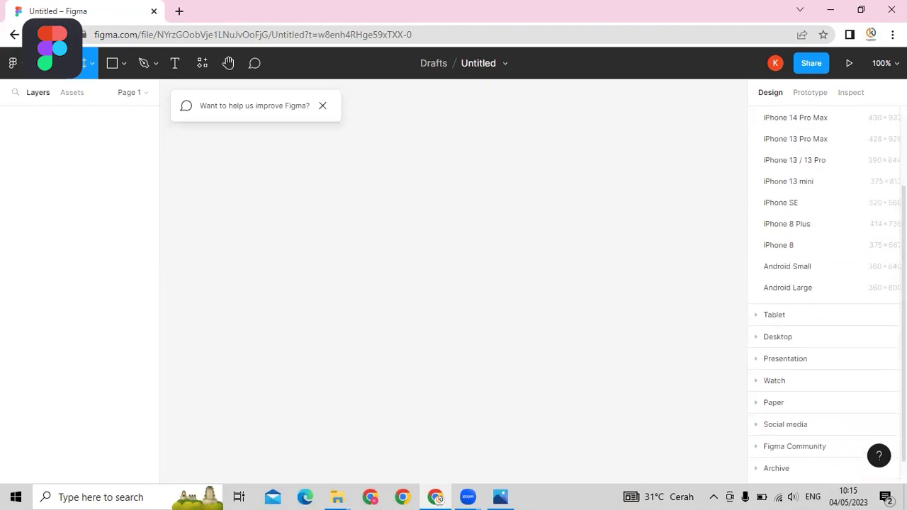
{"action": "scroll", "coordinate": [826, 297], "scroll_direction": "up", "scroll_amount": 3}
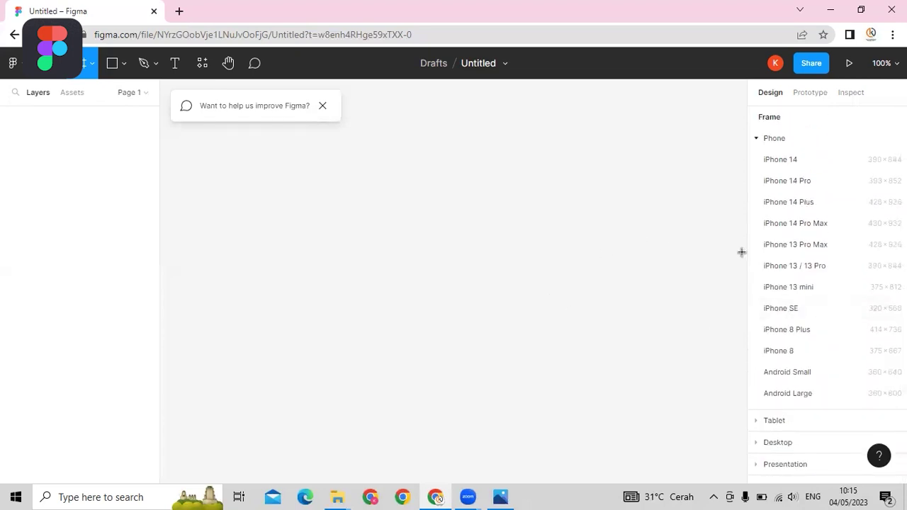
{"action": "left_click", "coordinate": [805, 269]}
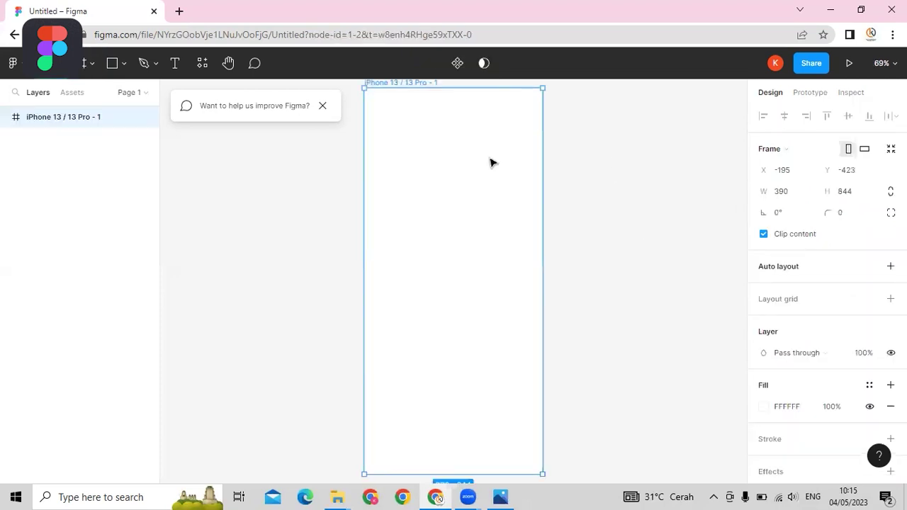
{"action": "key", "text": "Escape"}
{"action": "left_click", "coordinate": [325, 108]}
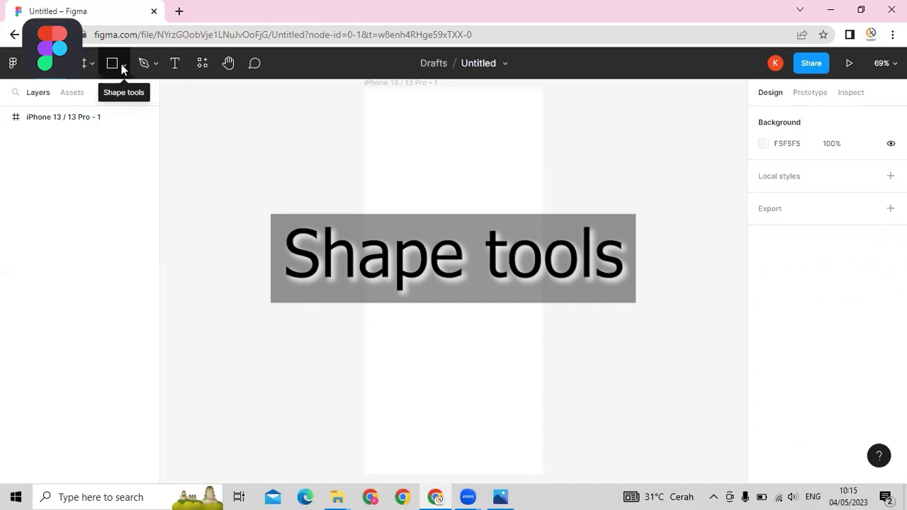
- Draw a rectangle about 214 × 154 in the upper part of the iPhone frame
{"action": "left_click", "coordinate": [122, 67]}
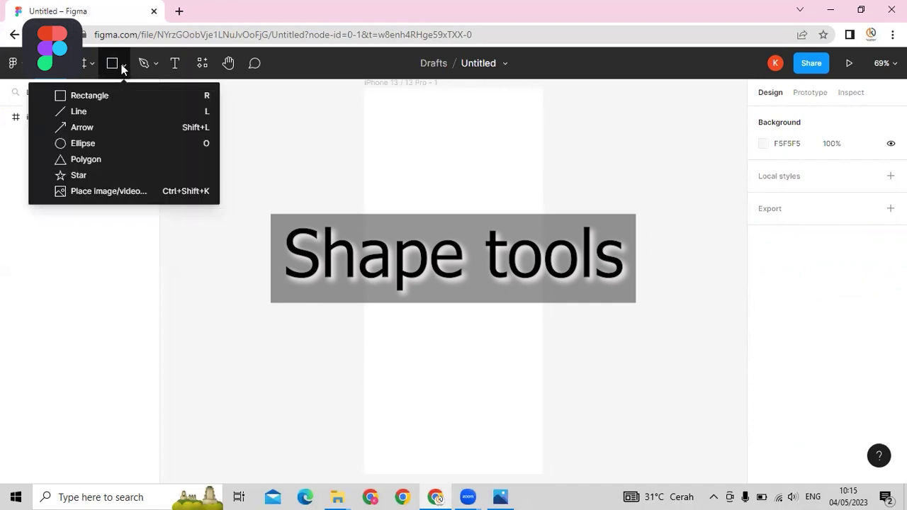
{"action": "left_click", "coordinate": [126, 101]}
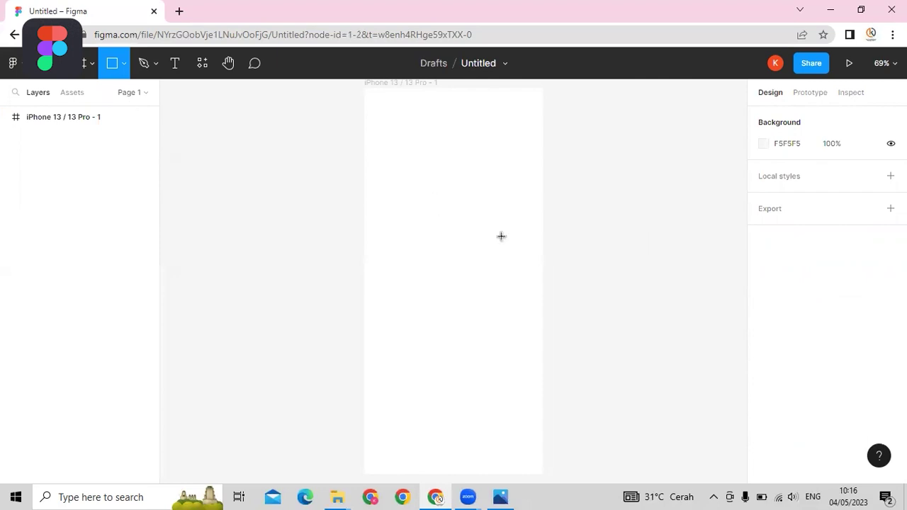
{"action": "left_click_drag", "start_coordinate": [405, 169], "coordinate": [503, 239]}
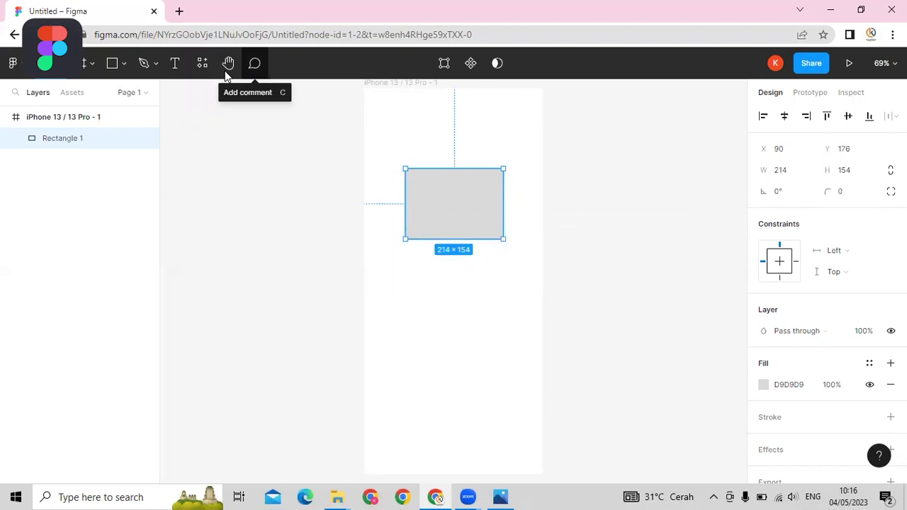
{"action": "left_click", "coordinate": [619, 254]}
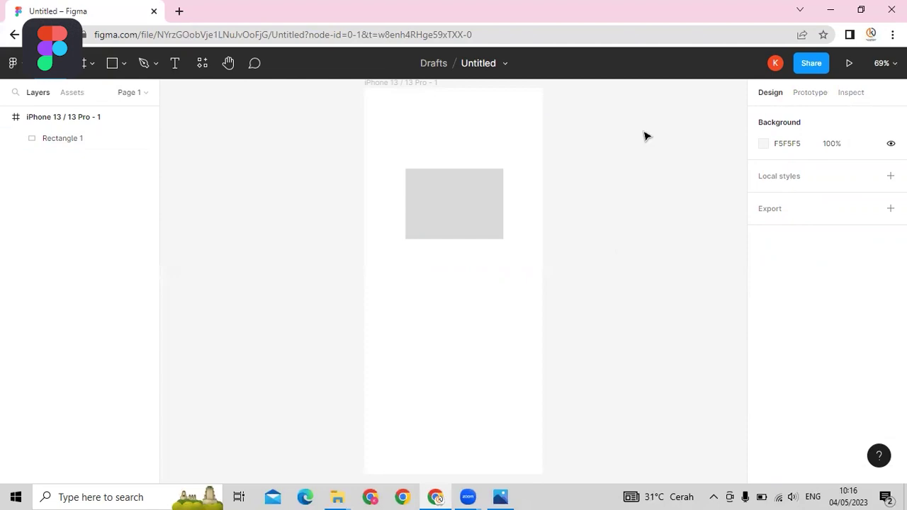
- Examine the design properties of the rectangle and of the iPhone frame
{"action": "left_click", "coordinate": [443, 206]}
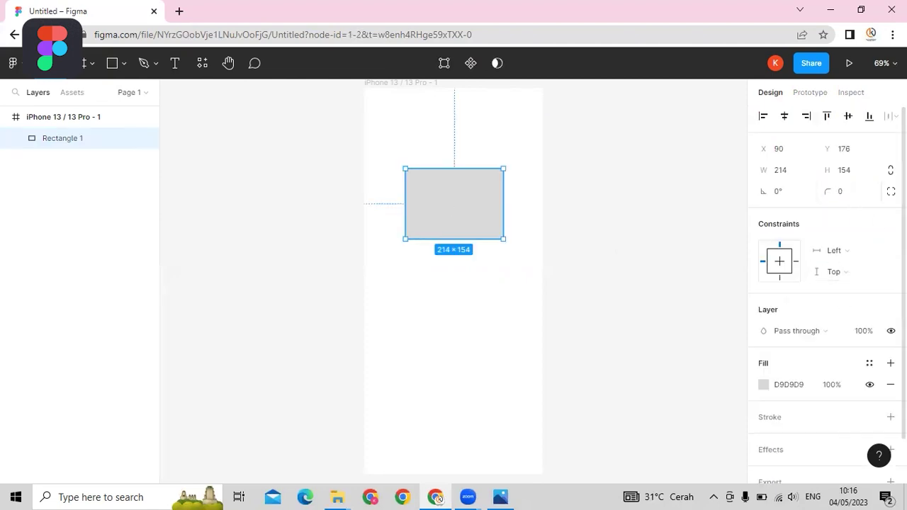
{"action": "scroll", "coordinate": [881, 198], "scroll_direction": "down", "scroll_amount": 2}
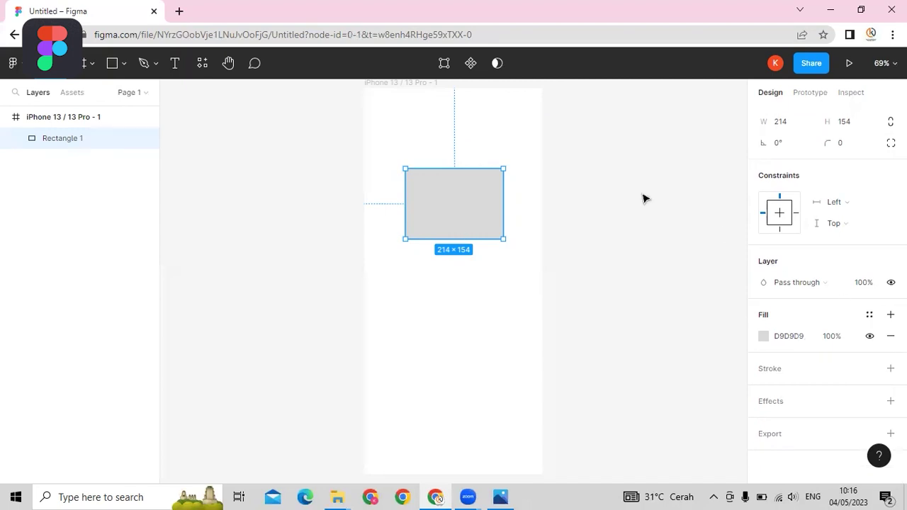
{"action": "left_click", "coordinate": [645, 198]}
{"action": "left_click", "coordinate": [413, 88]}
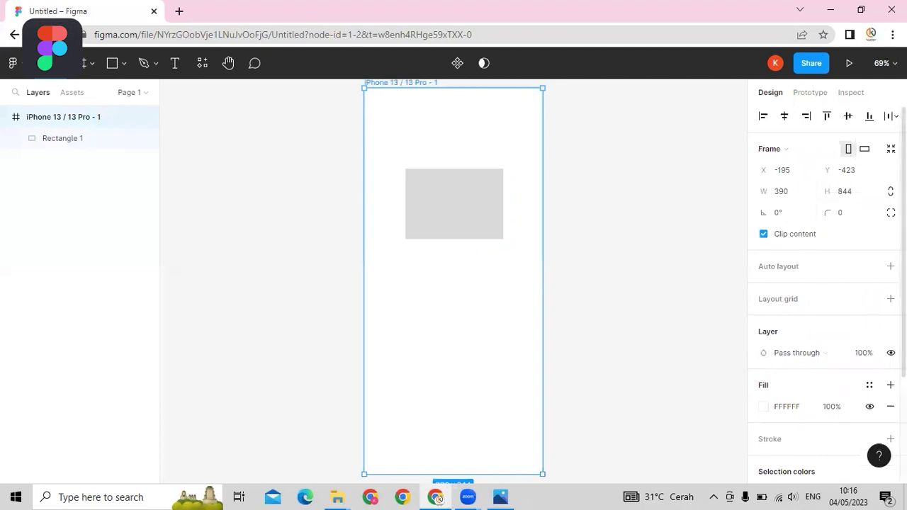
{"action": "scroll", "coordinate": [822, 291], "scroll_direction": "down", "scroll_amount": 3}
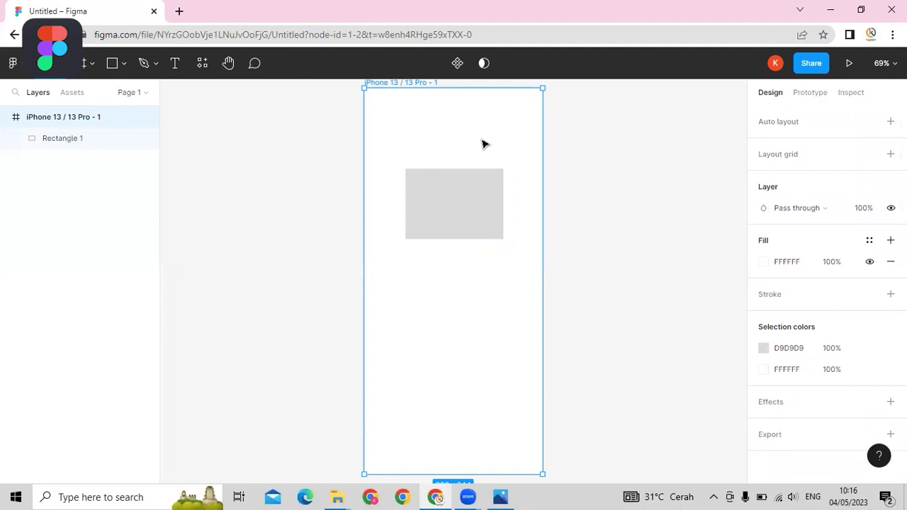
- Delete the grey rectangle from the iPhone frame
{"action": "left_click", "coordinate": [472, 185]}
{"action": "key", "text": "Delete"}
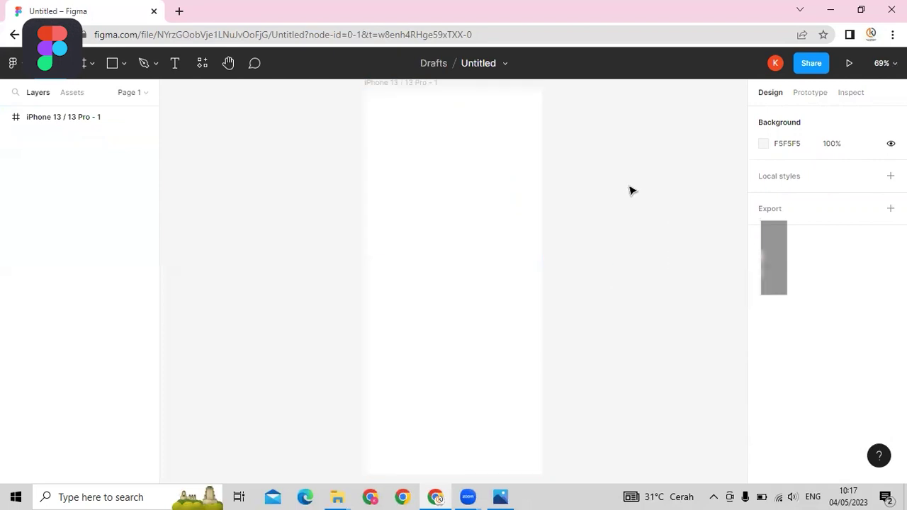
- Add a layout grid to the iPhone 13 / 13 Pro frame and switch its type from Grid to Columns
{"action": "left_click", "coordinate": [514, 172]}
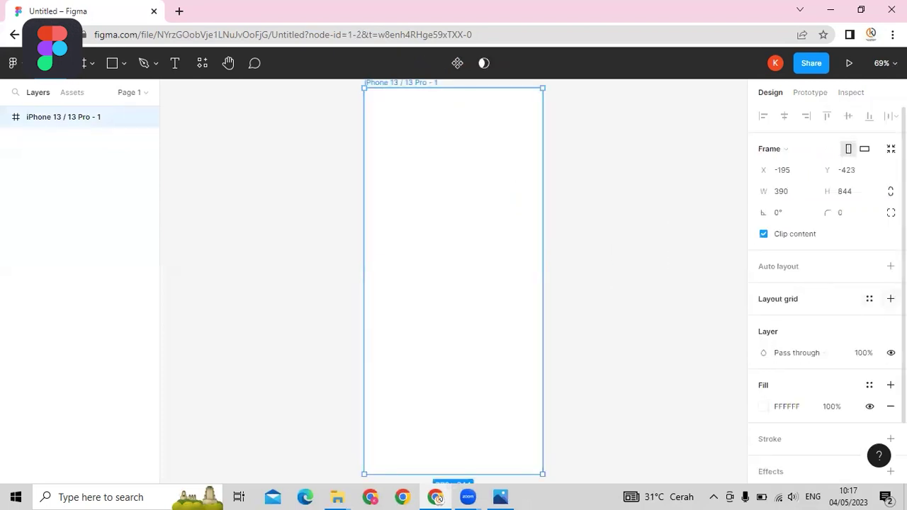
{"action": "left_click", "coordinate": [890, 298]}
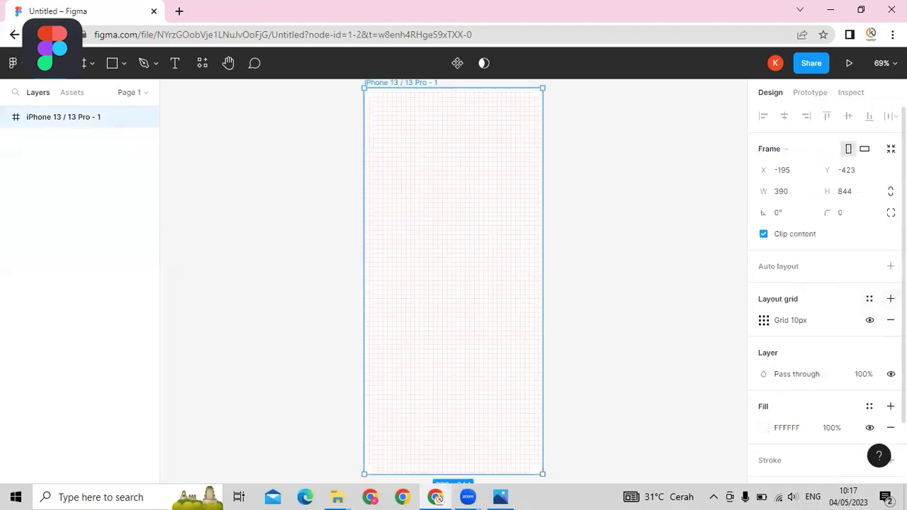
{"action": "left_click", "coordinate": [764, 321]}
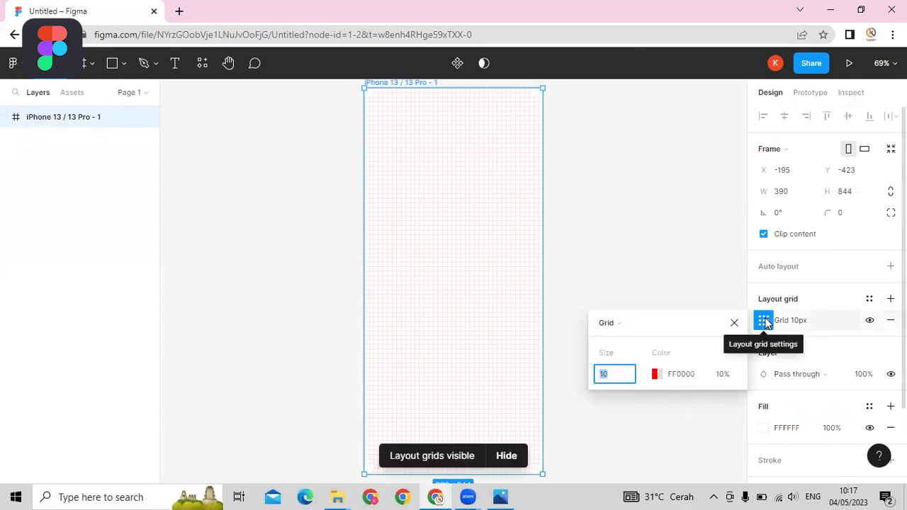
{"action": "left_click", "coordinate": [615, 324]}
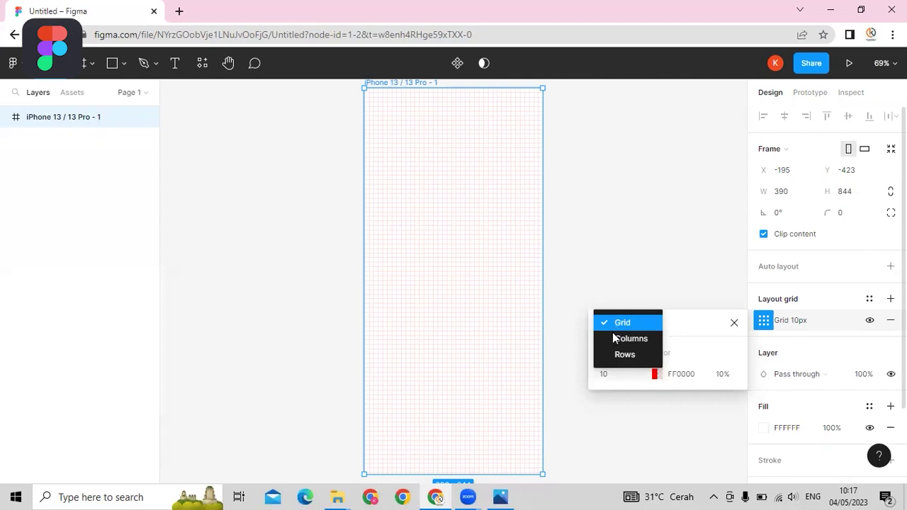
{"action": "left_click", "coordinate": [624, 340]}
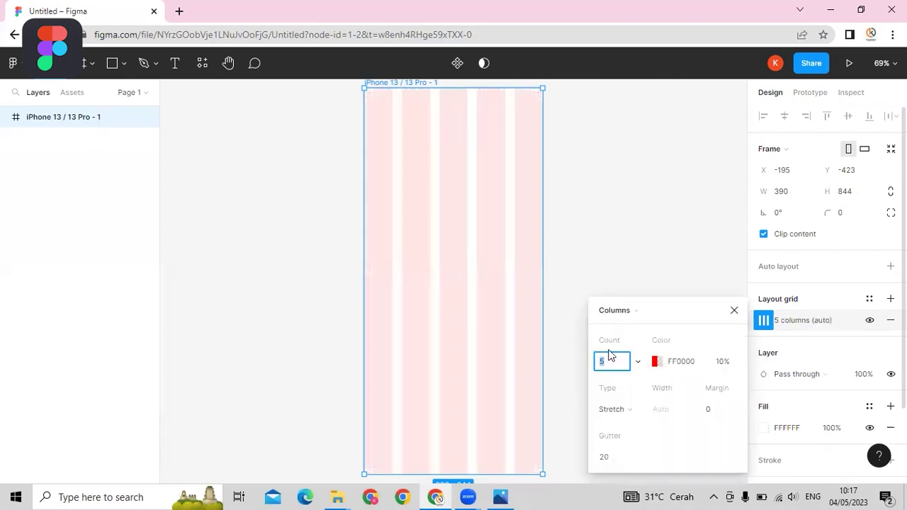
- Set the column grid's count to 4 and its margin to 20, and close the grid settings
{"action": "key", "text": "BackSpace"}
{"action": "type", "text": "4"}
{"action": "left_click", "coordinate": [670, 320]}
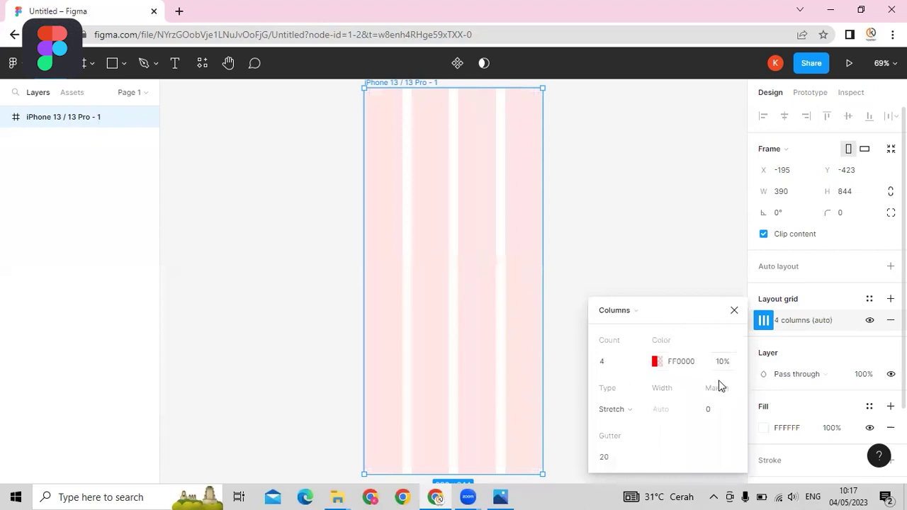
{"action": "left_click", "coordinate": [714, 414]}
{"action": "type", "text": "20"}
{"action": "left_click", "coordinate": [673, 448]}
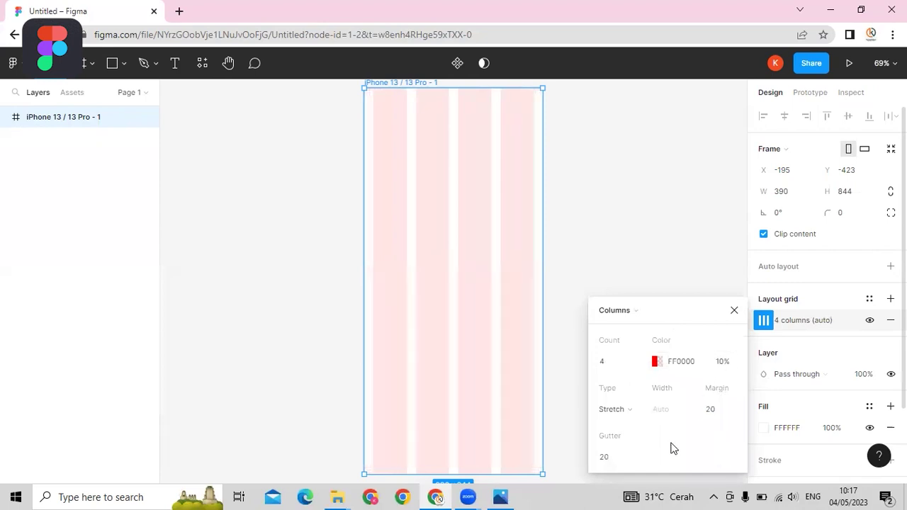
{"action": "left_click", "coordinate": [733, 311]}
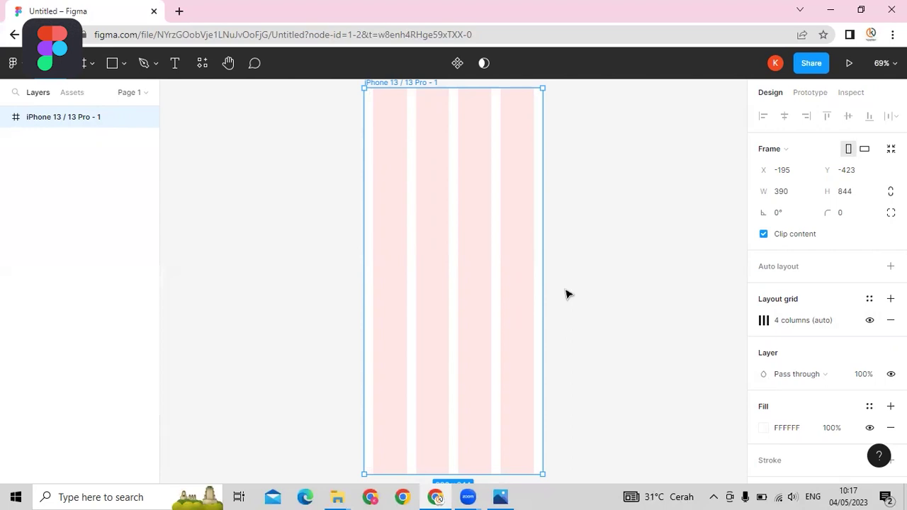
- Toggle the visibility of the layout grids off, on and off again, leaving them hidden
{"action": "key", "text": "ctrl+shift+4"}
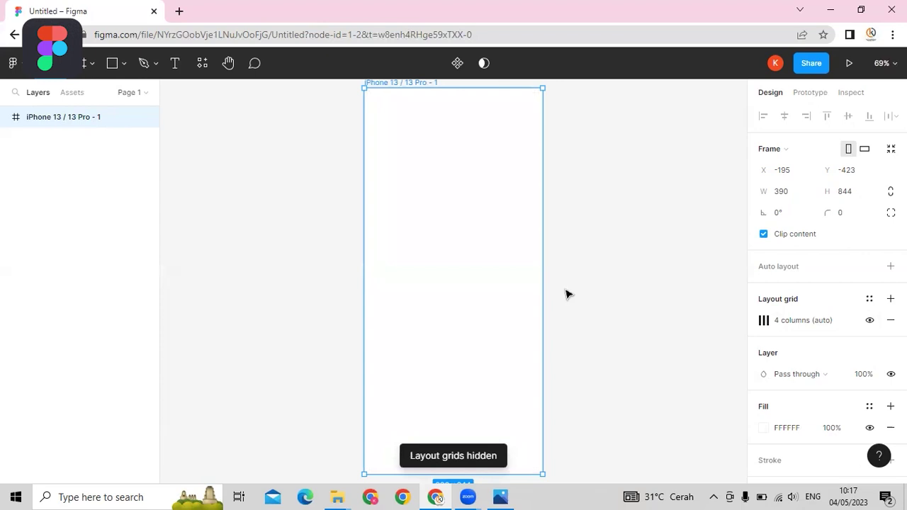
{"action": "key", "text": "ctrl+shift+4"}
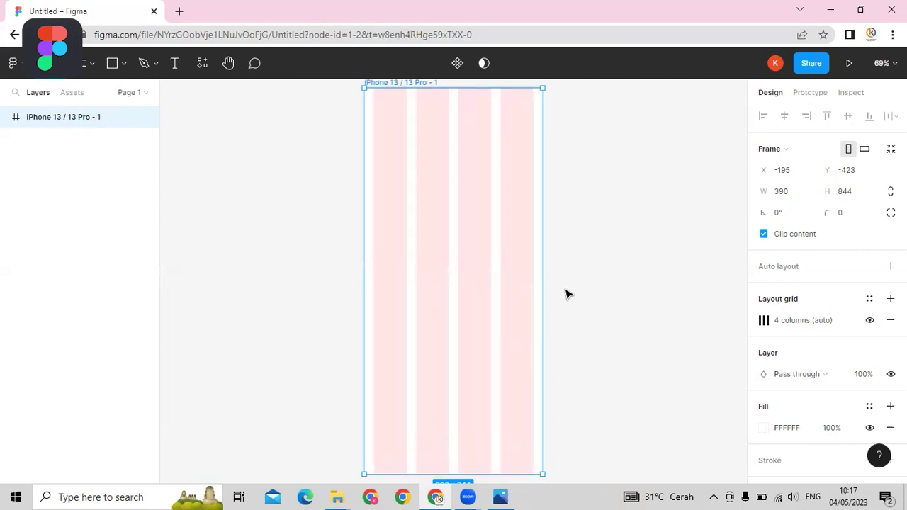
{"action": "key", "text": "ctrl+shift+4"}
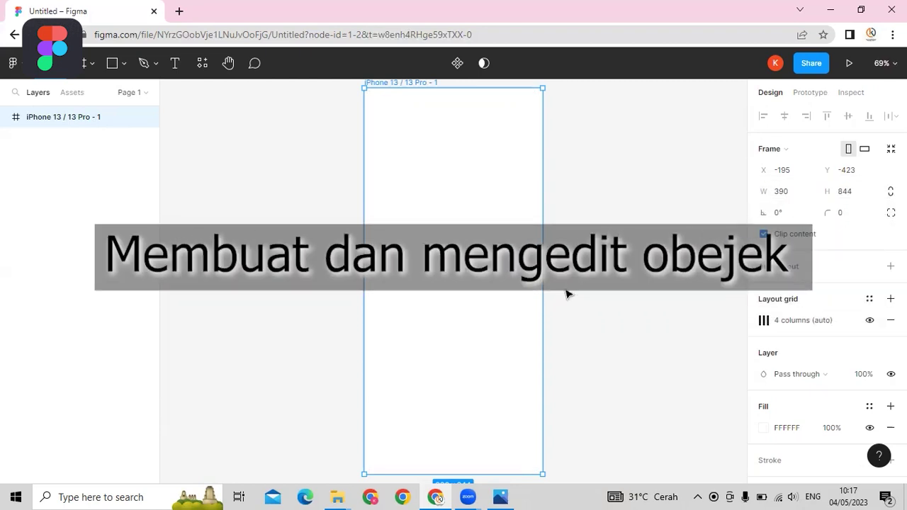
- Draw a rectangle about 232 × 83 in the upper part of the iPhone frame
{"action": "left_click", "coordinate": [577, 210]}
{"action": "left_click", "coordinate": [123, 66]}
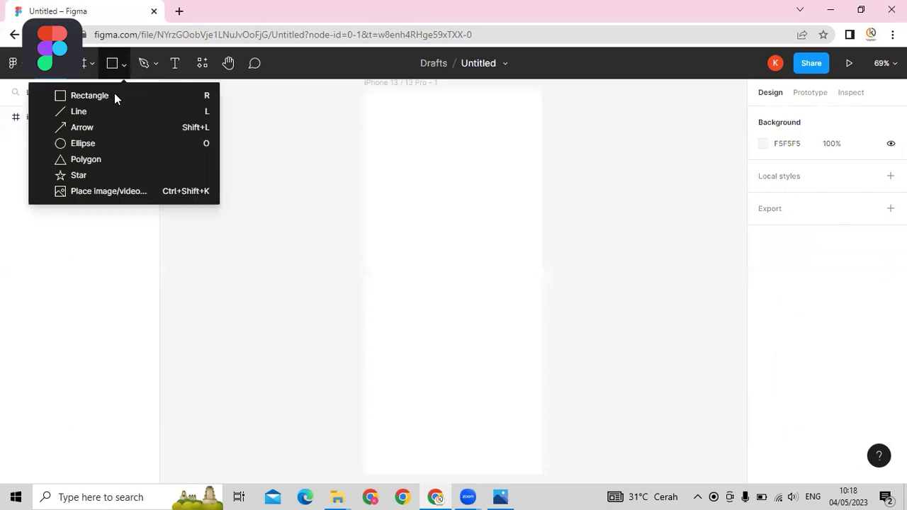
{"action": "left_click", "coordinate": [113, 97]}
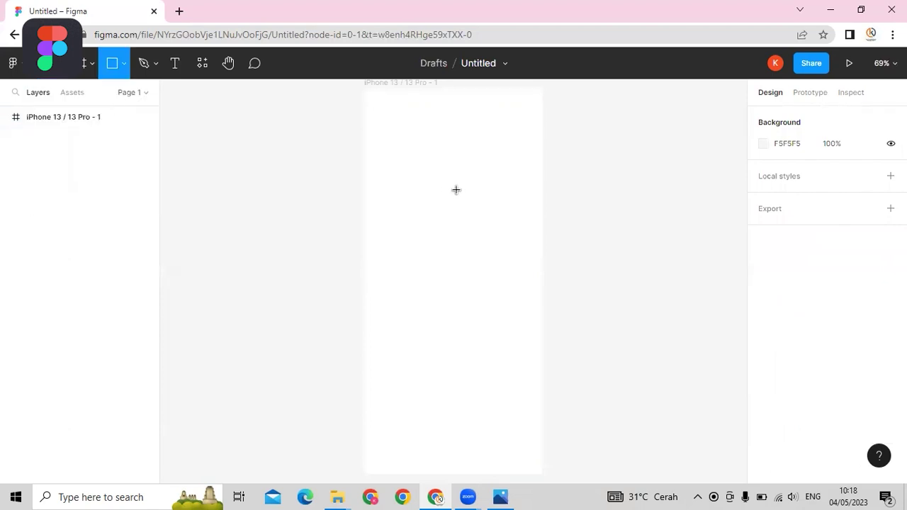
{"action": "left_click_drag", "start_coordinate": [402, 155], "coordinate": [508, 193]}
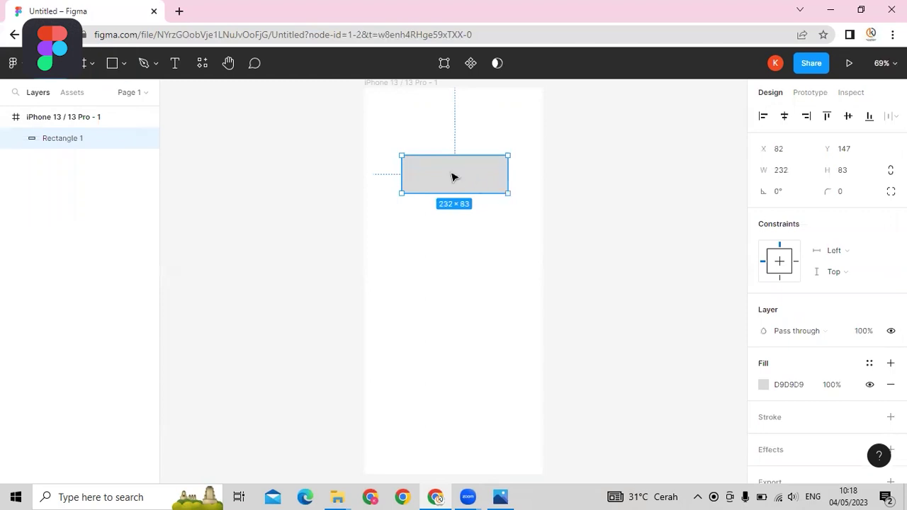
- Change the rectangle's fill to blue 253FC7 and set its corner radius to 8
{"action": "scroll", "coordinate": [815, 297], "scroll_direction": "down", "scroll_amount": 1}
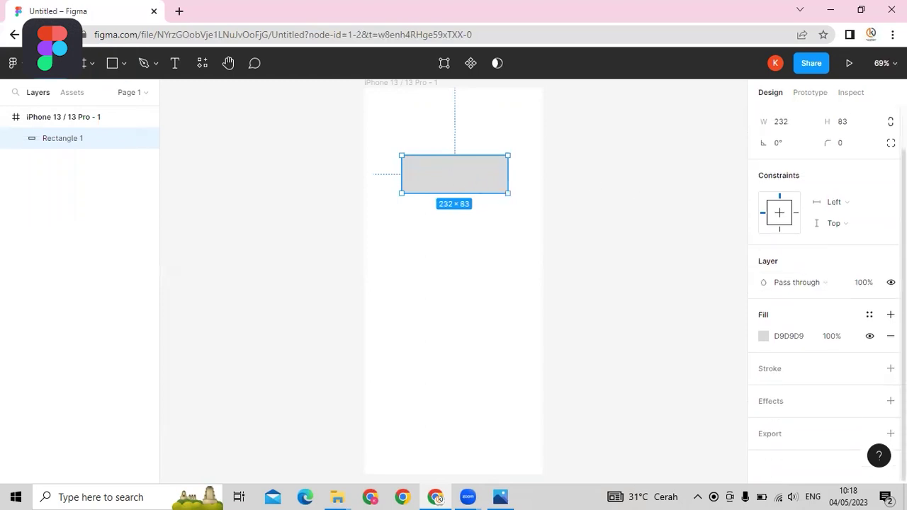
{"action": "left_click", "coordinate": [768, 335]}
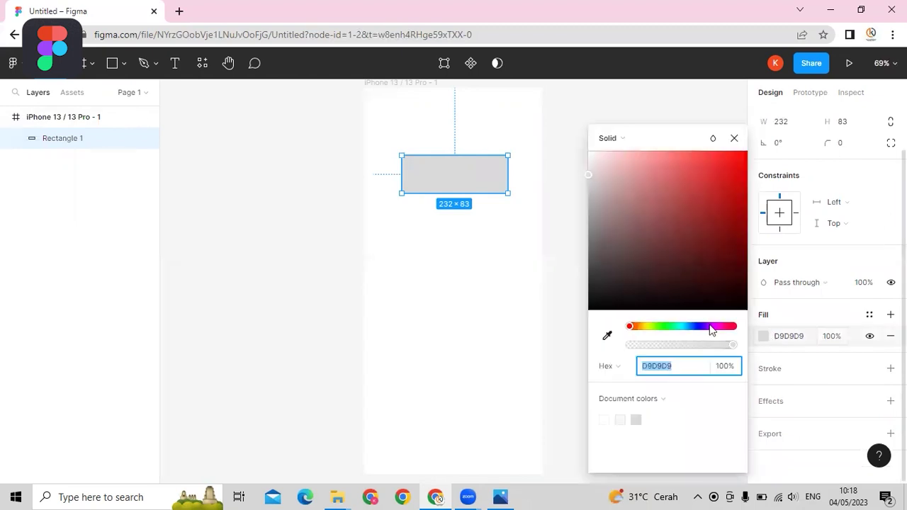
{"action": "left_click", "coordinate": [696, 326]}
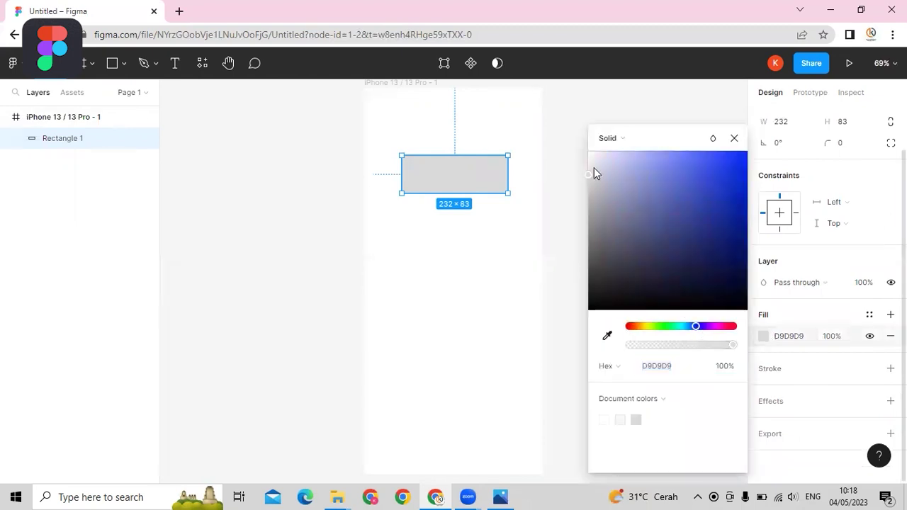
{"action": "left_click_drag", "start_coordinate": [645, 188], "coordinate": [717, 190]}
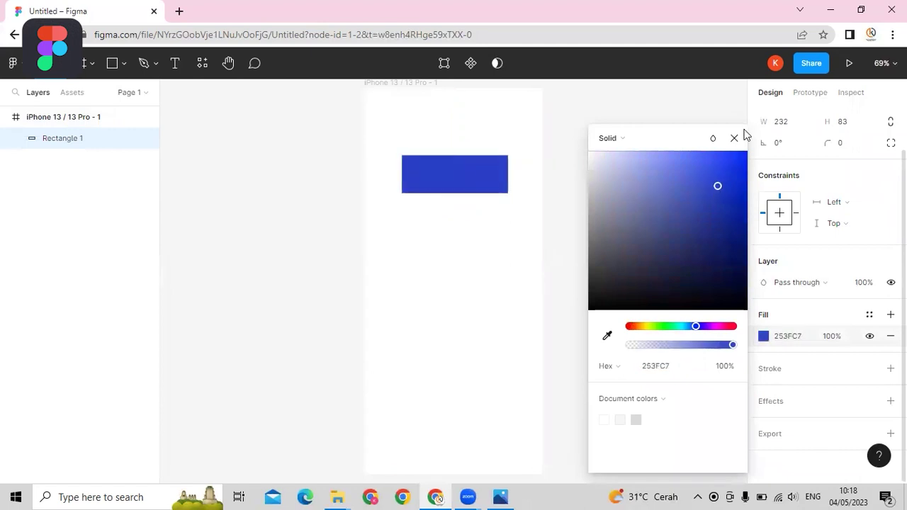
{"action": "left_click", "coordinate": [734, 137]}
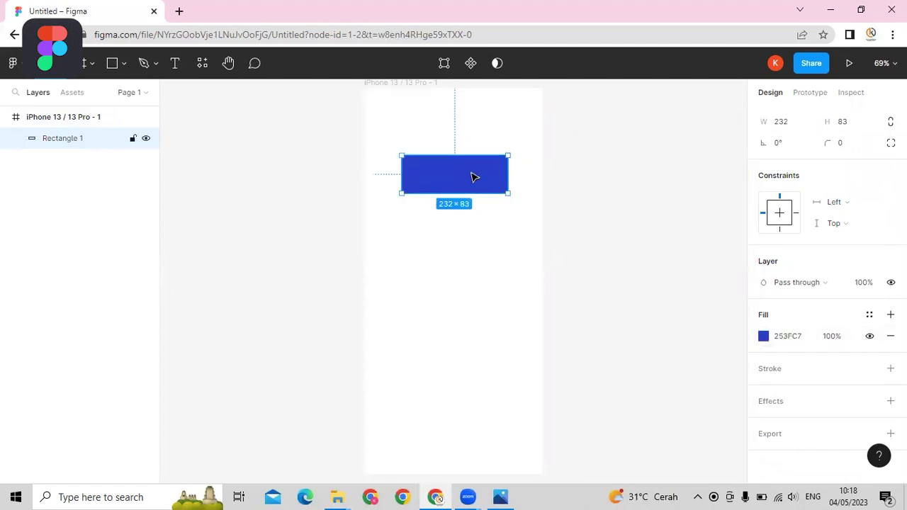
{"action": "left_click", "coordinate": [850, 192]}
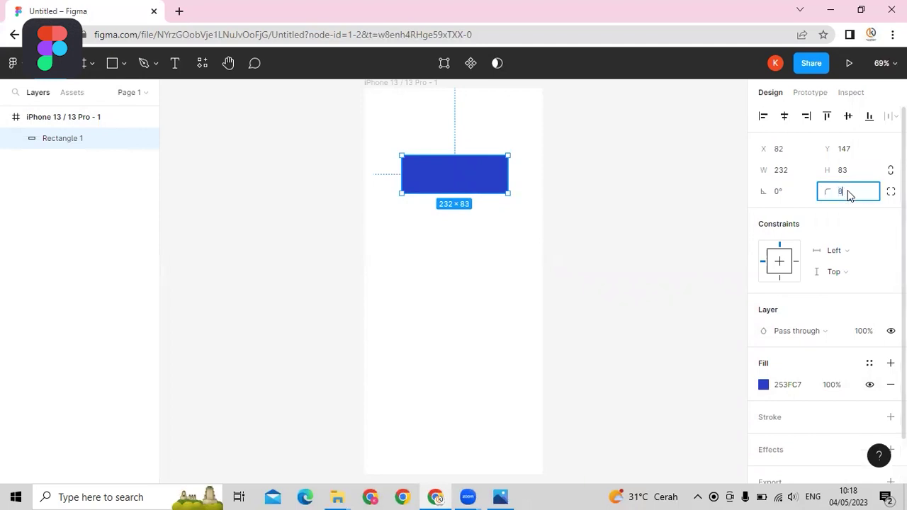
{"action": "left_click", "coordinate": [660, 179]}
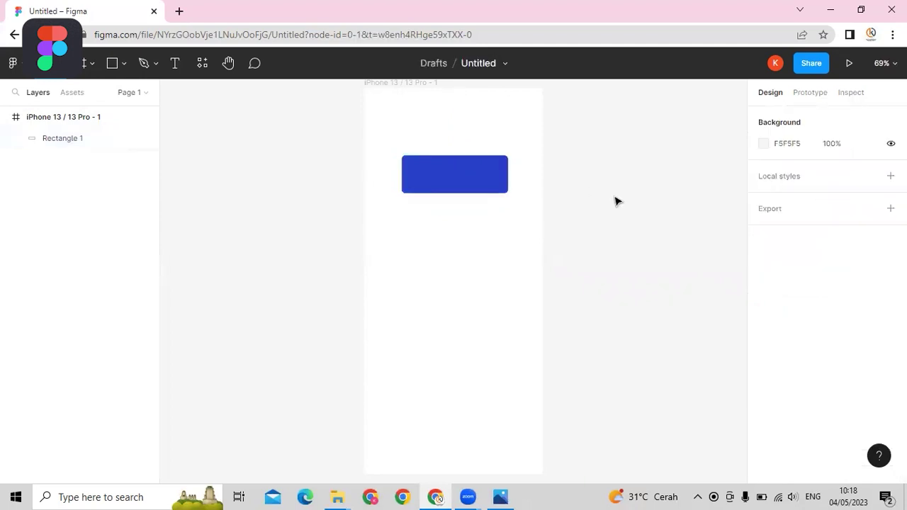
- Add the text "Selanjutnya" on top of the blue rectangle
{"action": "left_click", "coordinate": [175, 63]}
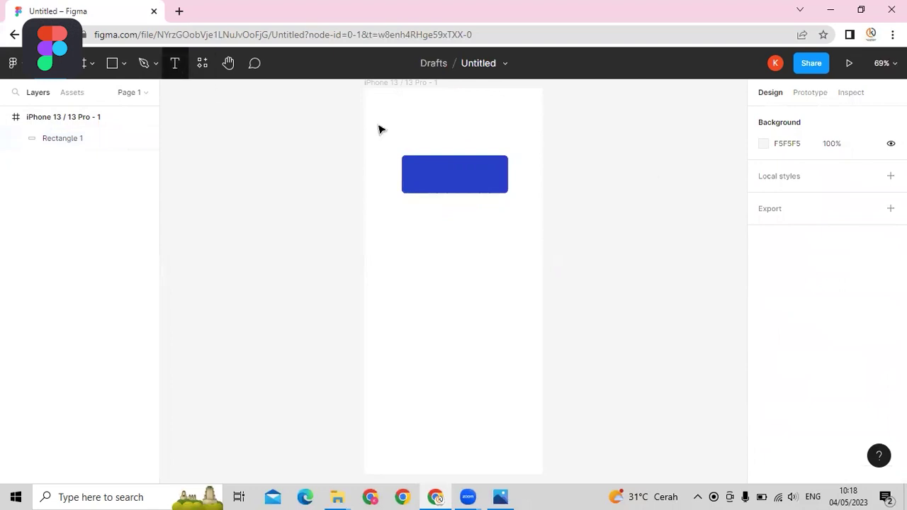
{"action": "left_click", "coordinate": [437, 168]}
{"action": "type", "text": "Sela"}
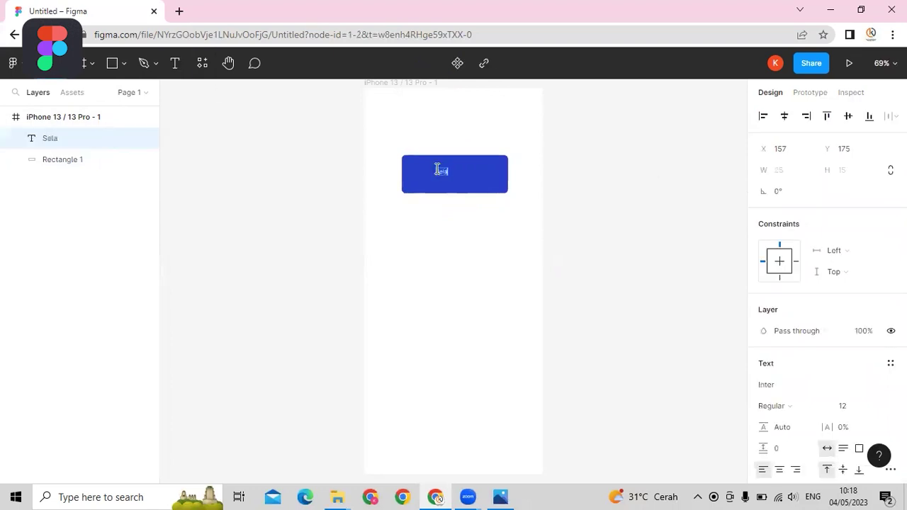
{"action": "type", "text": "njutnya"}
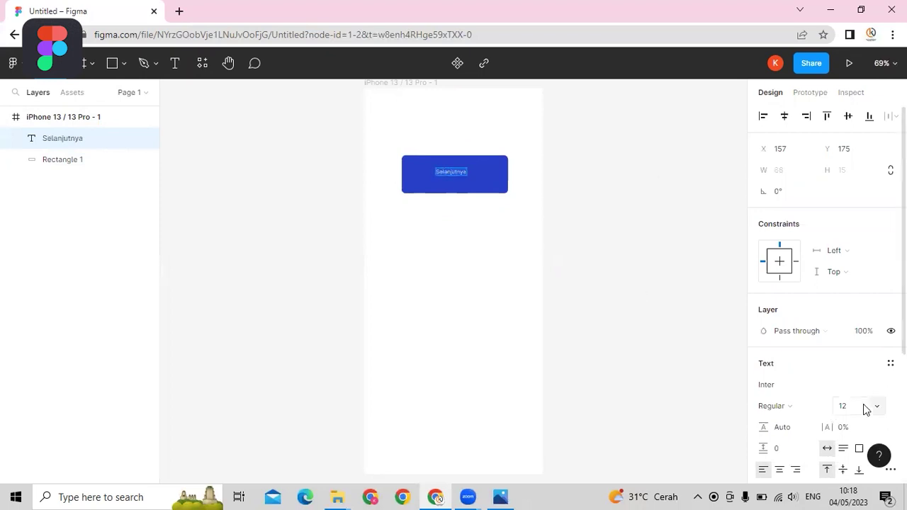
- Set the "Selanjutnya" text size to 32 and move the text to the centre of the blue rectangle
{"action": "left_click", "coordinate": [864, 409]}
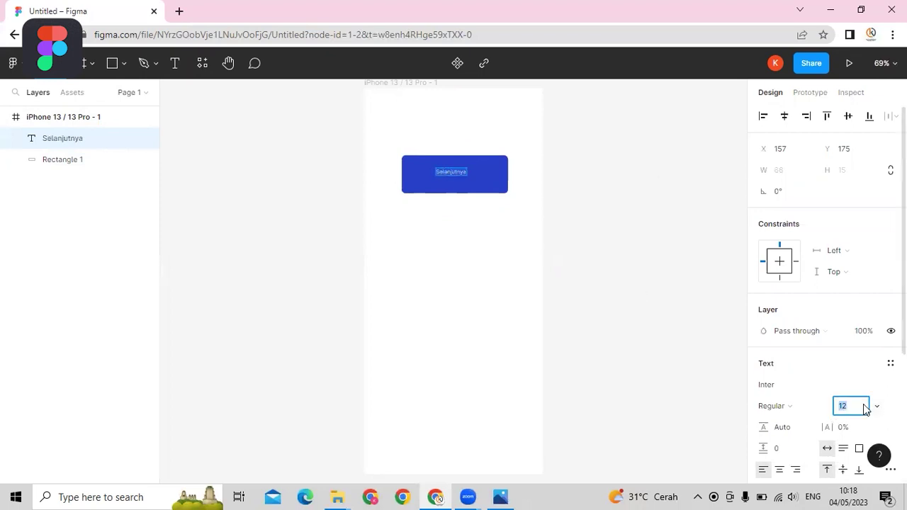
{"action": "type", "text": "32"}
{"action": "key", "text": "Return"}
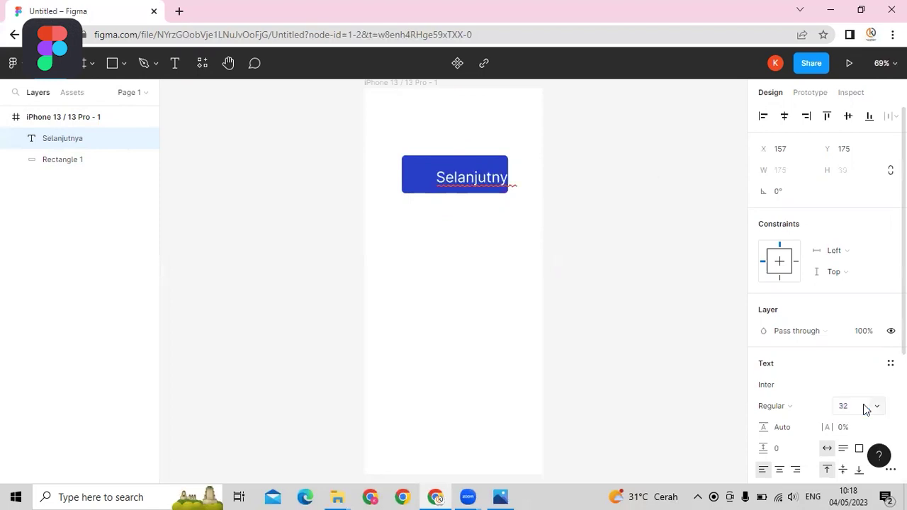
{"action": "left_click_drag", "start_coordinate": [483, 179], "coordinate": [459, 178]}
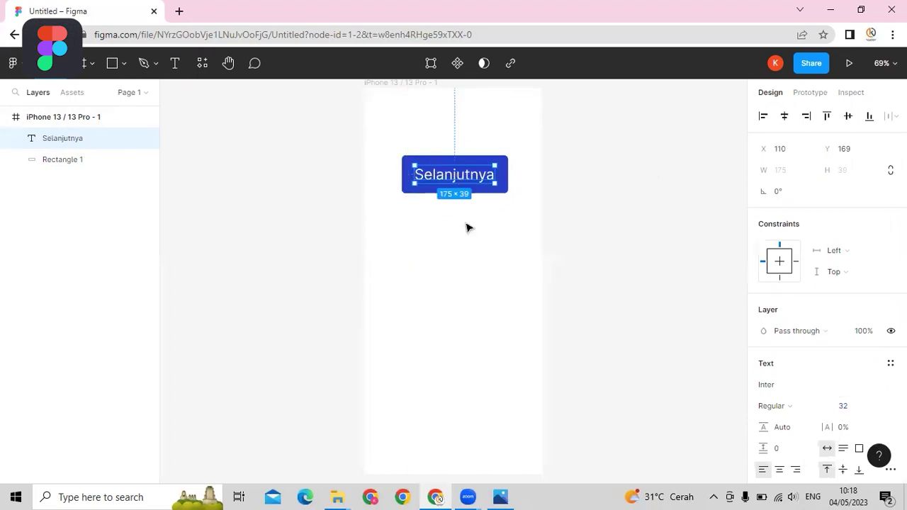
{"action": "left_click", "coordinate": [471, 200]}
- Change the font of the "Selanjutnya" text to Podkova
{"action": "left_click", "coordinate": [464, 183]}
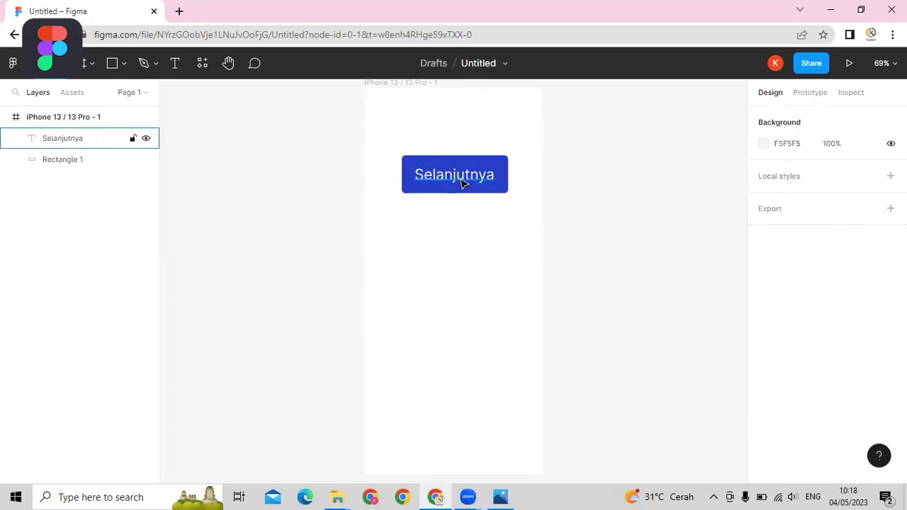
{"action": "left_click", "coordinate": [779, 387]}
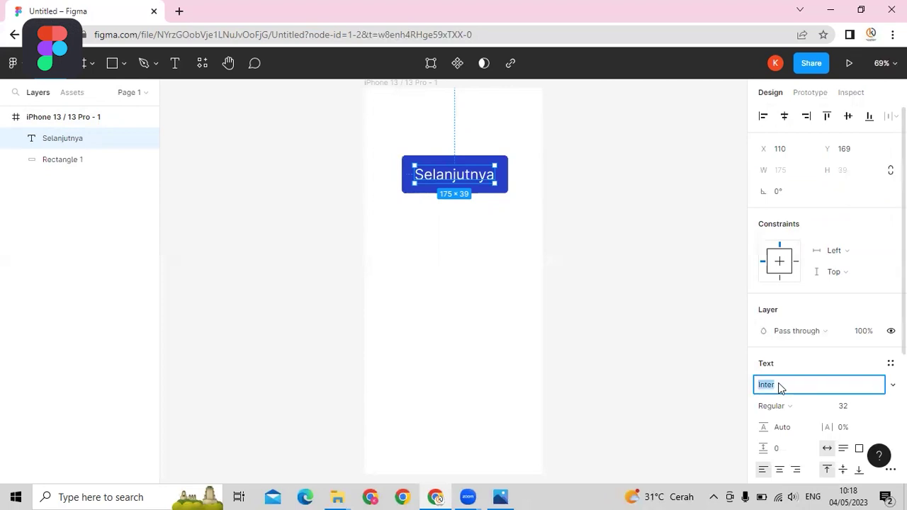
{"action": "key", "text": "BackSpace"}
{"action": "type", "text": "Podkova"}
{"action": "key", "text": "Return"}
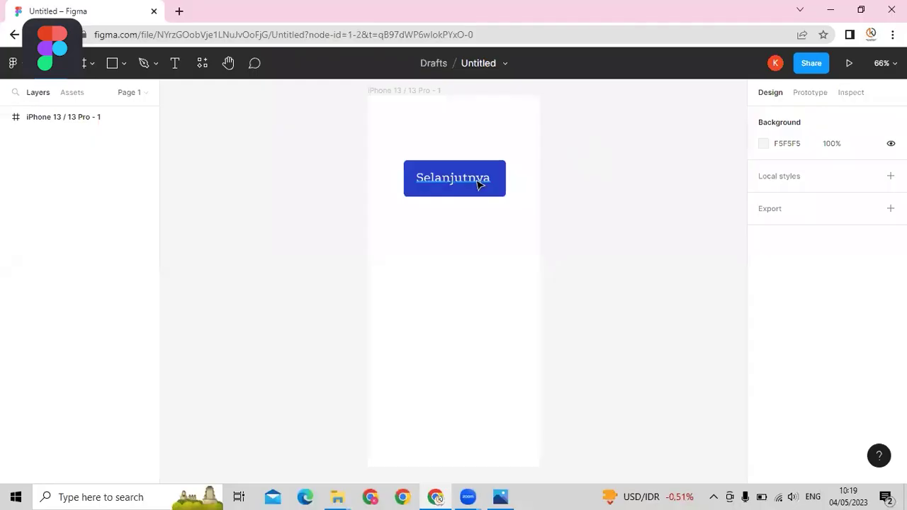
- Change the font of the "Selanjutnya" text to Poppins and deselect it
{"action": "left_click", "coordinate": [478, 184]}
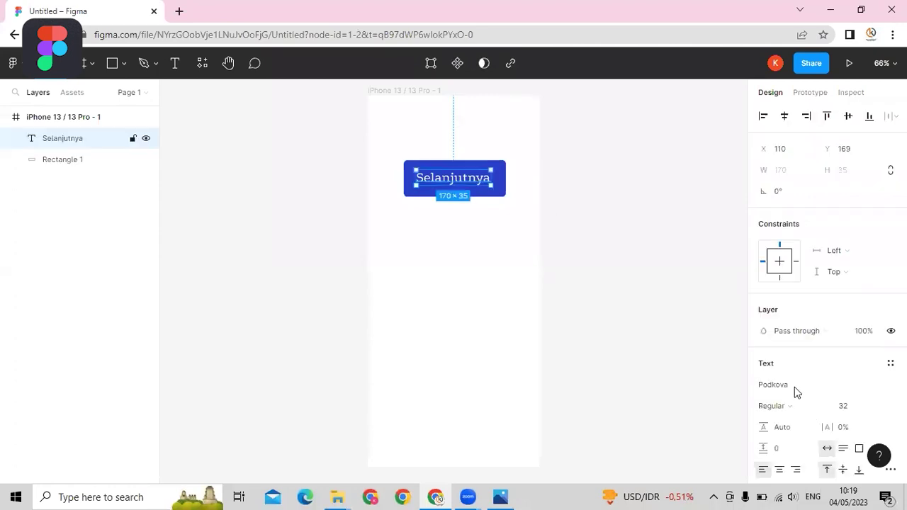
{"action": "left_click", "coordinate": [794, 387]}
{"action": "type", "text": "Poppins"}
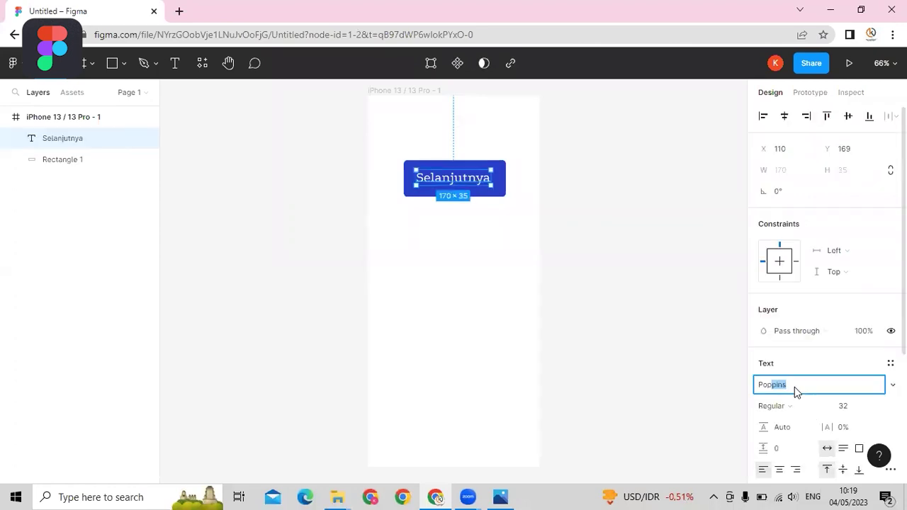
{"action": "key", "text": "Return"}
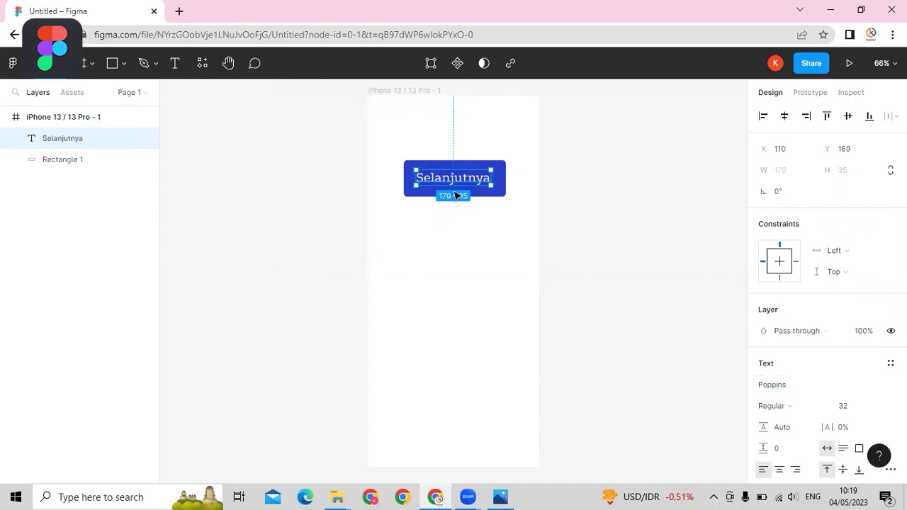
{"action": "key", "text": "Escape"}
- Align the "Selanjutnya" text and the blue rectangle on their horizontal and vertical centres, and deselect them
{"action": "left_click", "coordinate": [450, 185]}
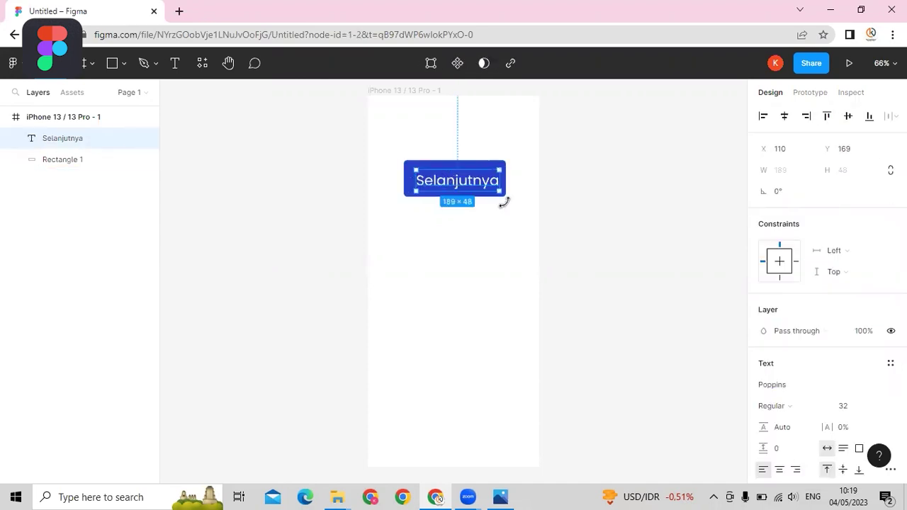
{"action": "key", "text": "Escape"}
{"action": "left_click_drag", "start_coordinate": [439, 168], "coordinate": [419, 148]}
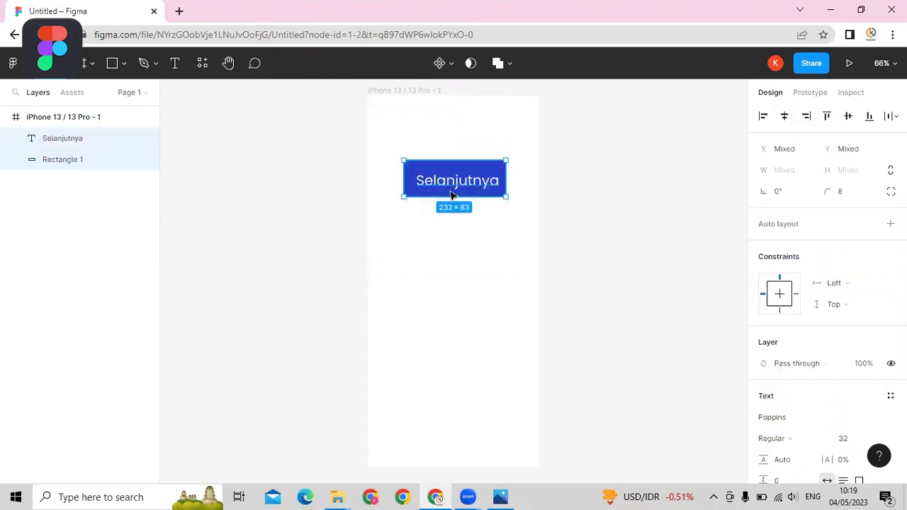
{"action": "left_click", "coordinate": [785, 117]}
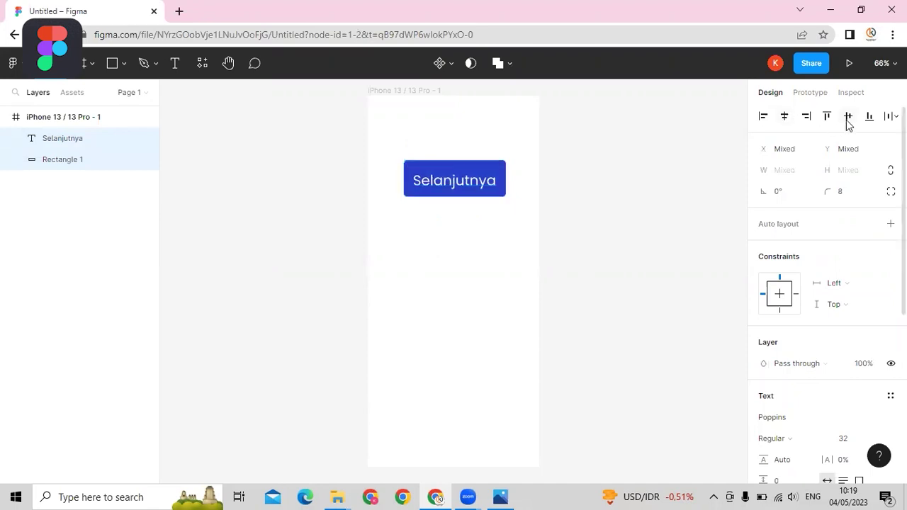
{"action": "left_click", "coordinate": [847, 116]}
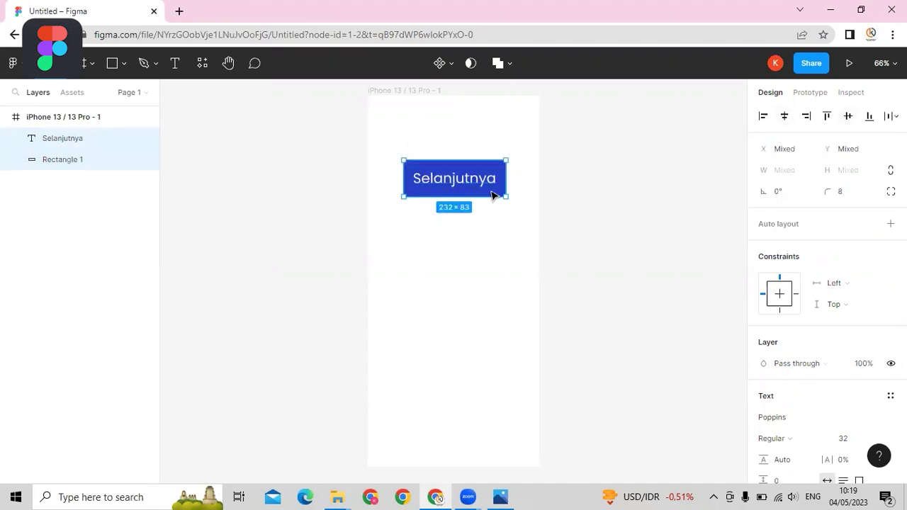
{"action": "left_click", "coordinate": [475, 262]}
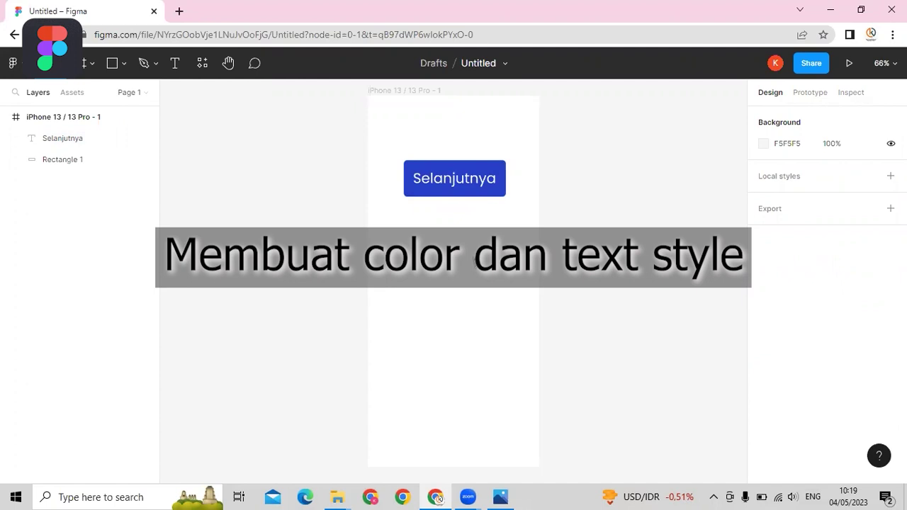
- Delete the "Selanjutnya" text and the blue rectangle so the iPhone 13 frame is empty
{"action": "left_click", "coordinate": [472, 177]}
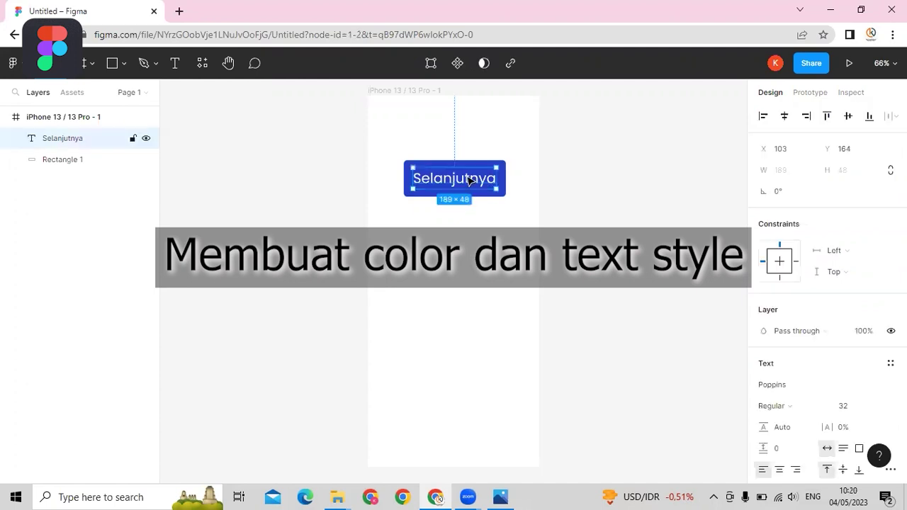
{"action": "left_click", "coordinate": [505, 201]}
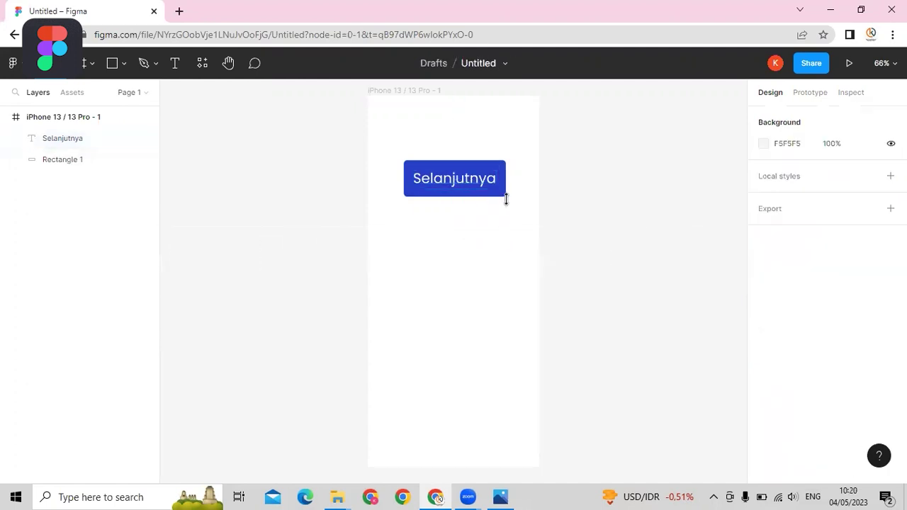
{"action": "key", "text": "ctrl+a"}
{"action": "key", "text": "Delete"}
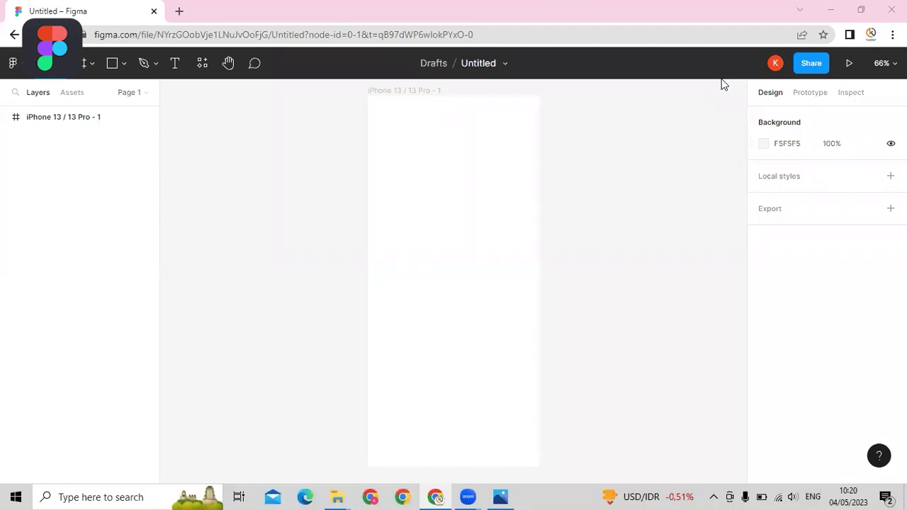
- Draw a rectangle about 71 × 52 near the top of the iPhone 13 frame and duplicate it twice into a row of three
{"action": "left_click", "coordinate": [389, 136]}
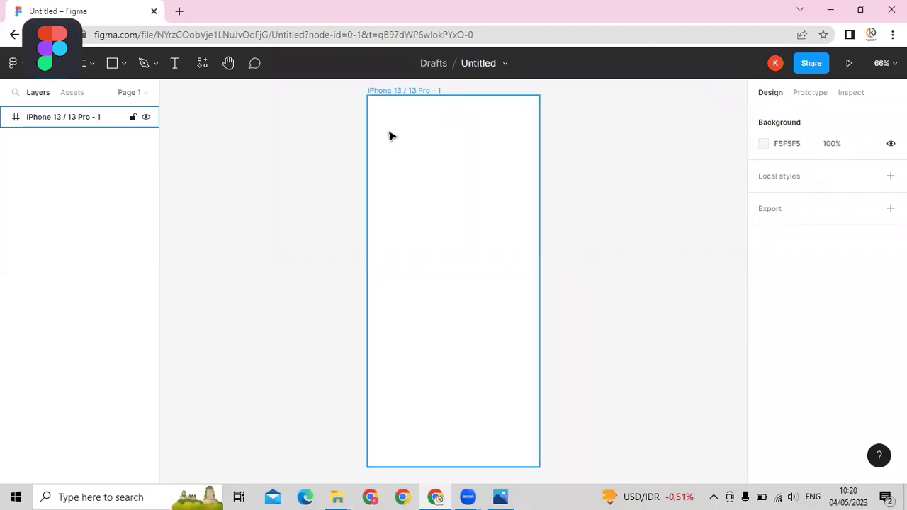
{"action": "left_click", "coordinate": [123, 64]}
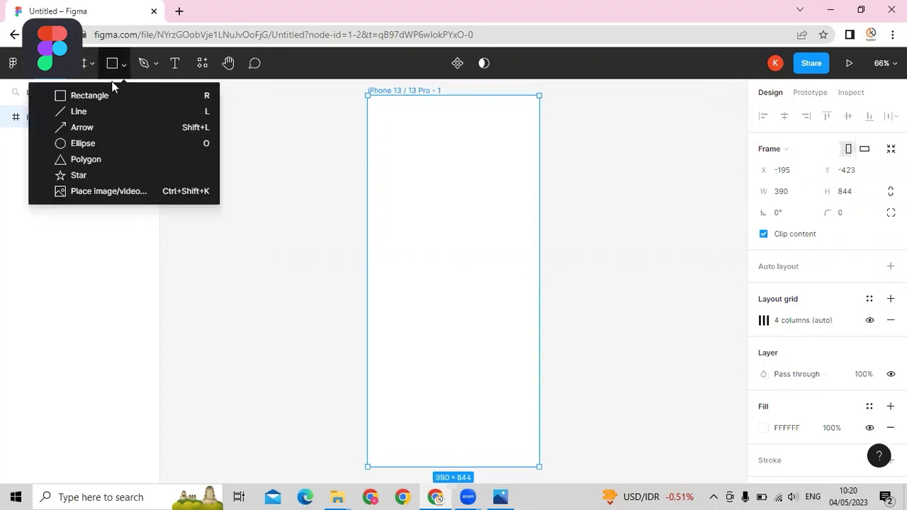
{"action": "left_click", "coordinate": [106, 96]}
{"action": "left_click_drag", "start_coordinate": [389, 141], "coordinate": [446, 151]}
{"action": "key", "text": "ctrl+d"}
{"action": "key", "text": "ctrl+d"}
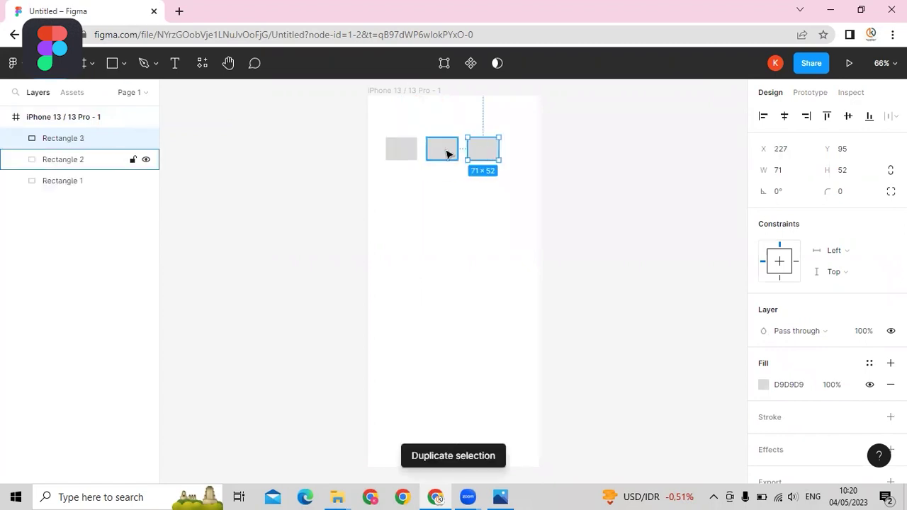
- Fill the first rectangle of the row with the red B71818
{"action": "left_click", "coordinate": [401, 150]}
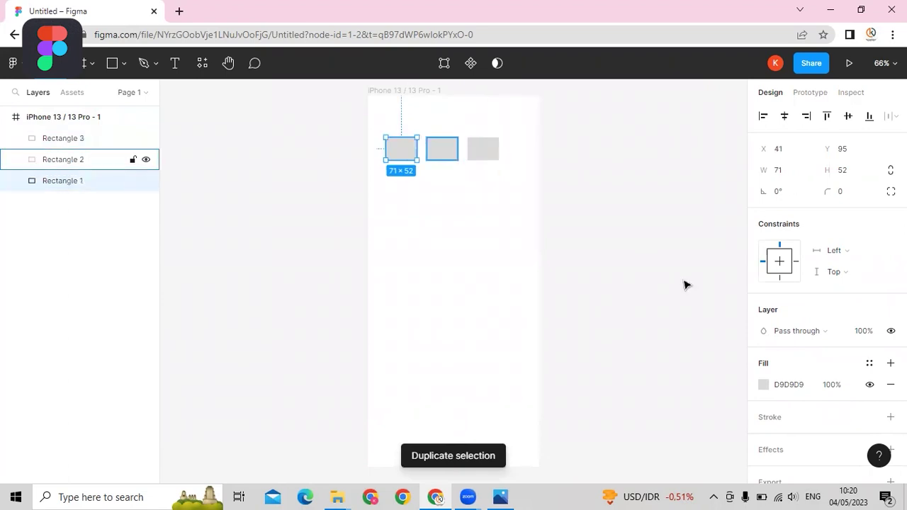
{"action": "left_click", "coordinate": [767, 387]}
{"action": "left_click", "coordinate": [726, 199]}
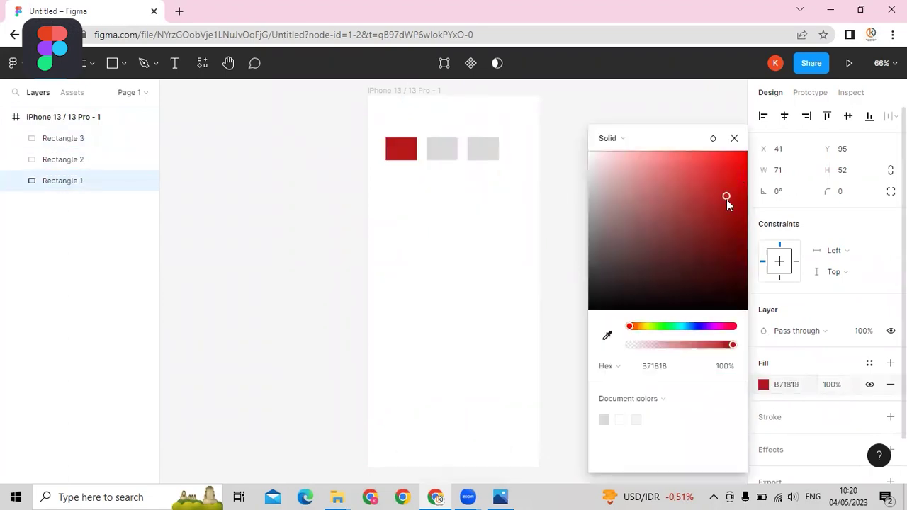
{"action": "left_click", "coordinate": [579, 176]}
- Fill the middle rectangle of the row with the dark blue 1F1C97
{"action": "left_click", "coordinate": [439, 152]}
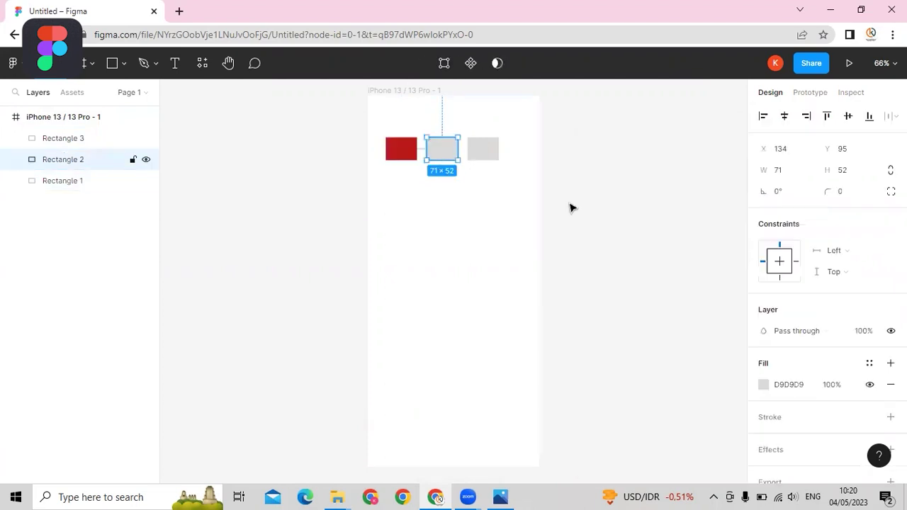
{"action": "left_click", "coordinate": [763, 383]}
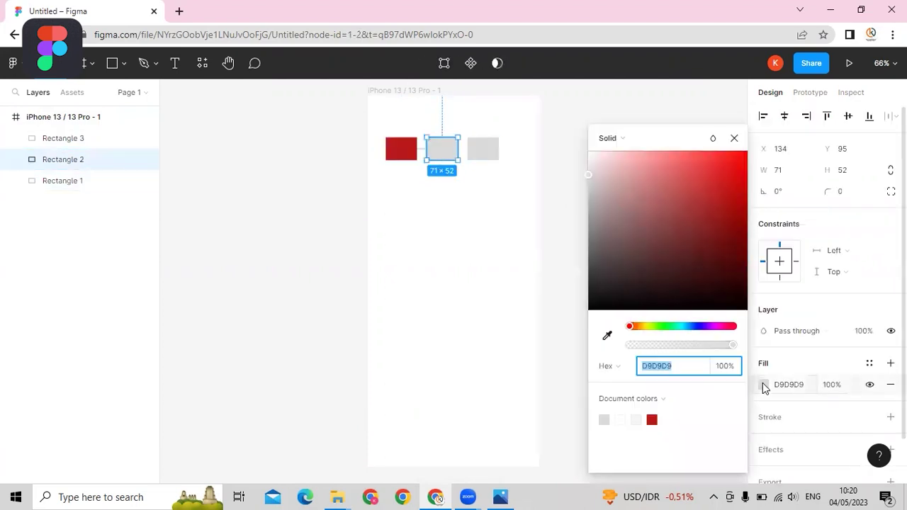
{"action": "left_click", "coordinate": [699, 327]}
{"action": "left_click", "coordinate": [717, 216]}
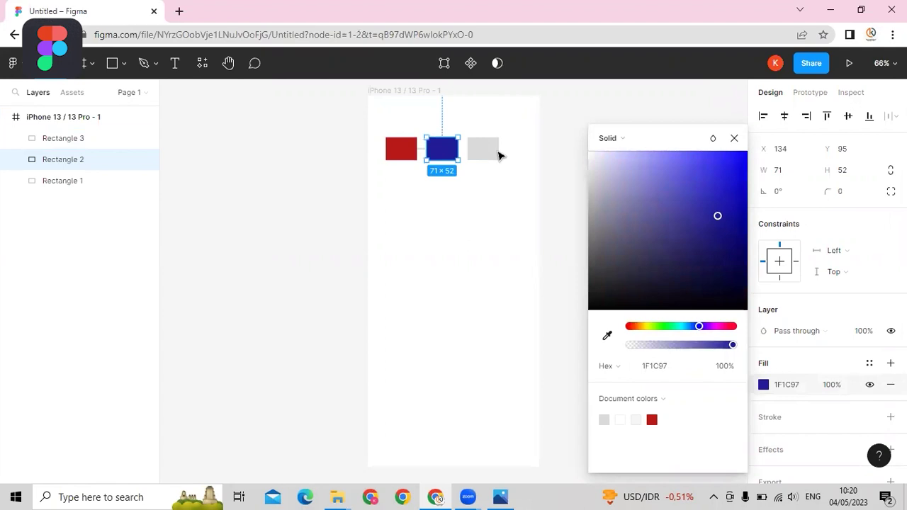
- Fill the third rectangle of the row with the yellow D1A817
{"action": "left_click", "coordinate": [492, 151]}
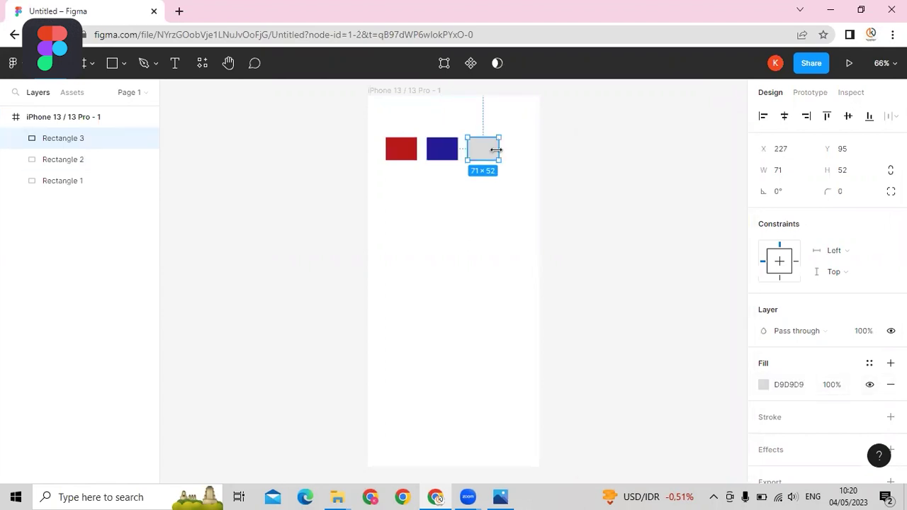
{"action": "left_click", "coordinate": [763, 384]}
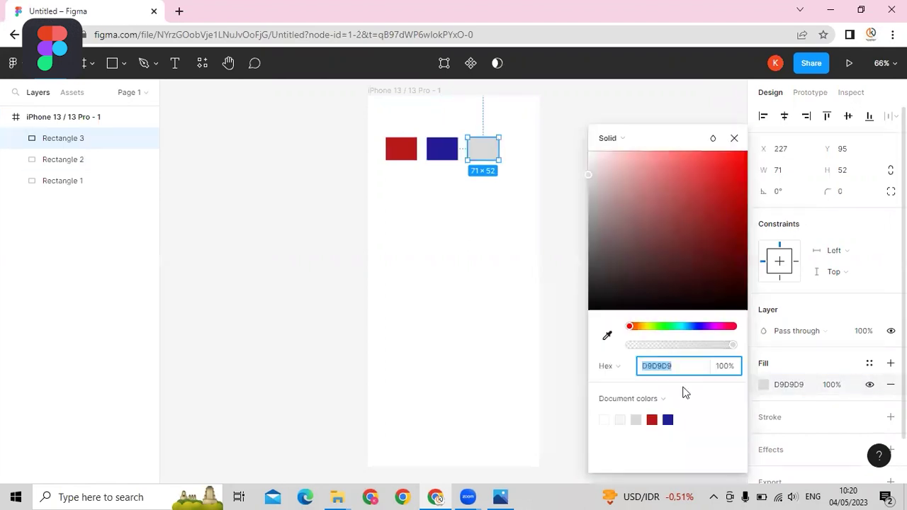
{"action": "left_click", "coordinate": [710, 203]}
{"action": "left_click", "coordinate": [676, 216]}
{"action": "left_click", "coordinate": [730, 181]}
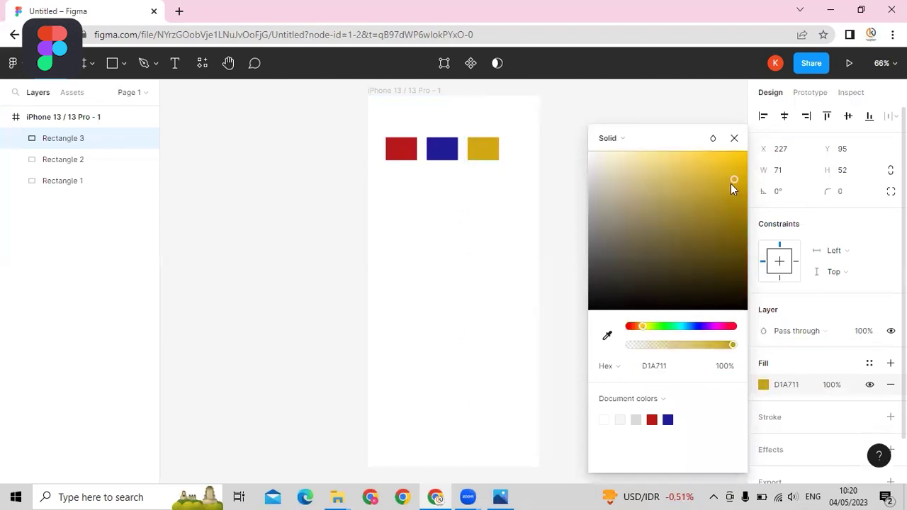
{"action": "left_click", "coordinate": [734, 139]}
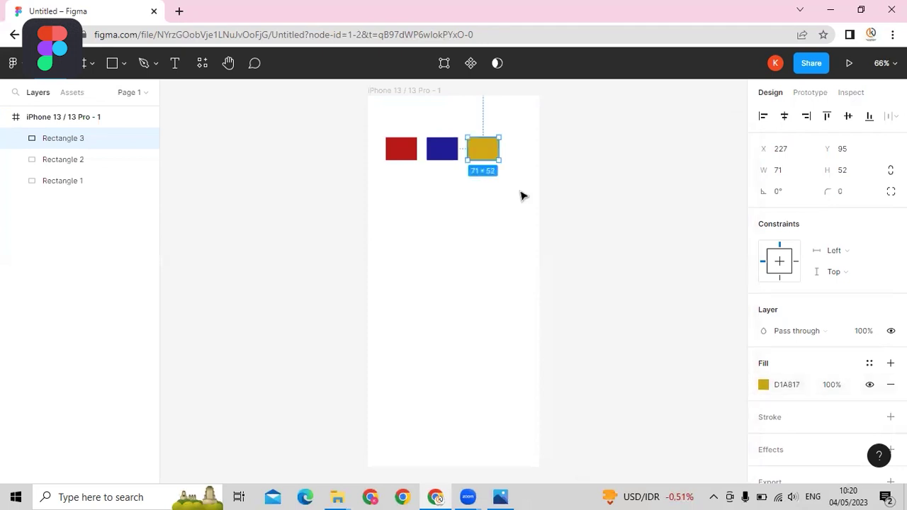
- Create a color style named "merah" from the red rectangle's fill
{"action": "left_click", "coordinate": [403, 151]}
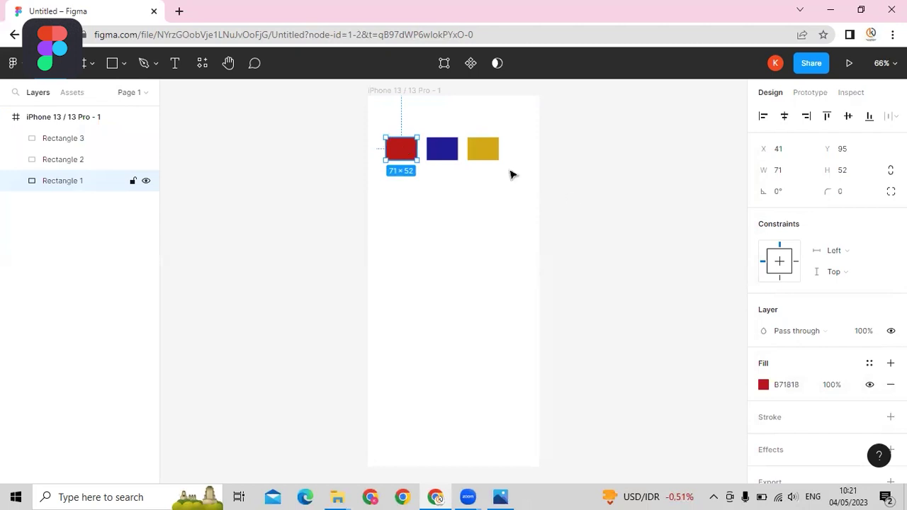
{"action": "left_click", "coordinate": [869, 365]}
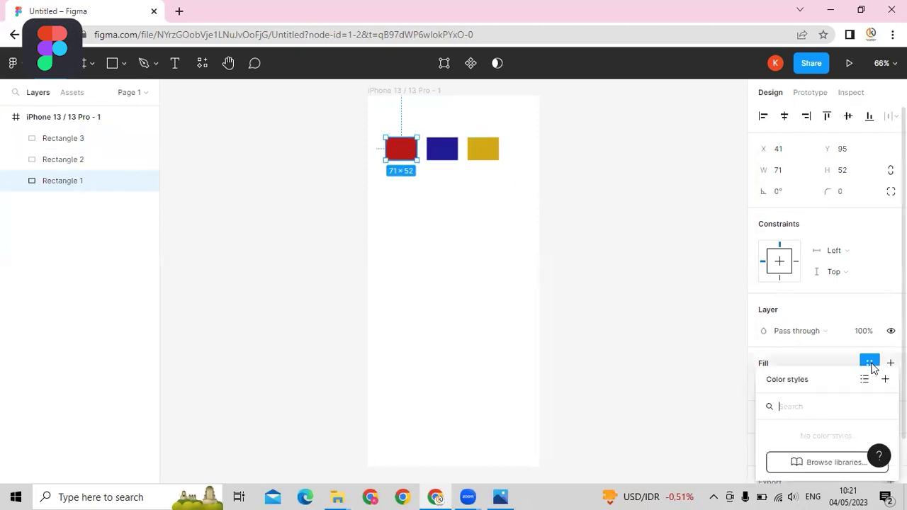
{"action": "left_click", "coordinate": [870, 363]}
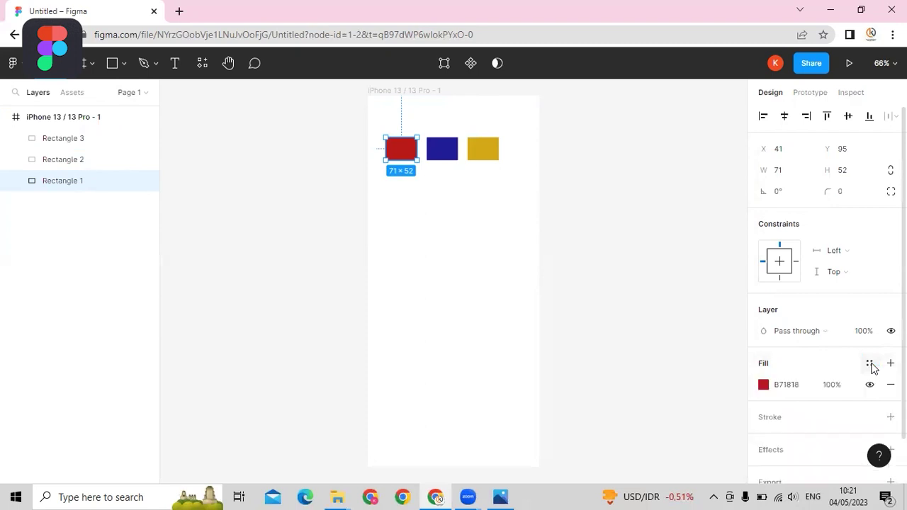
{"action": "left_click", "coordinate": [869, 364]}
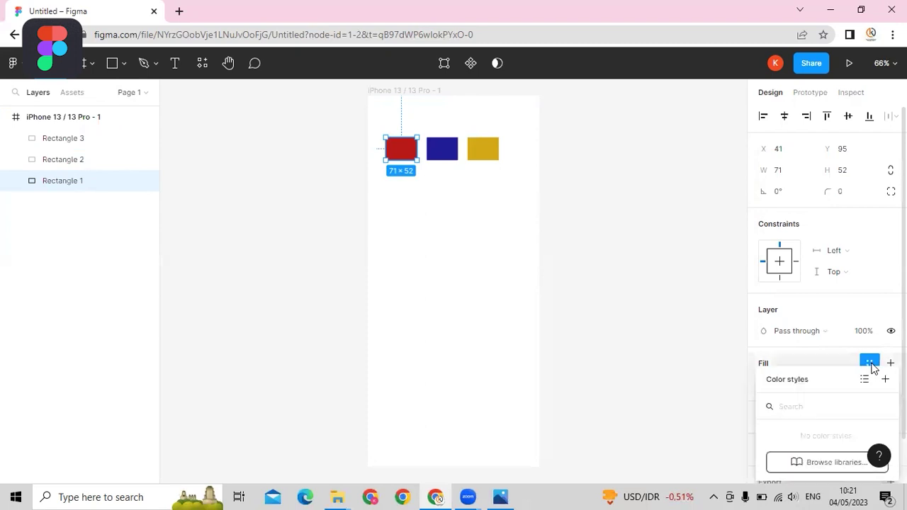
{"action": "left_click", "coordinate": [884, 379]}
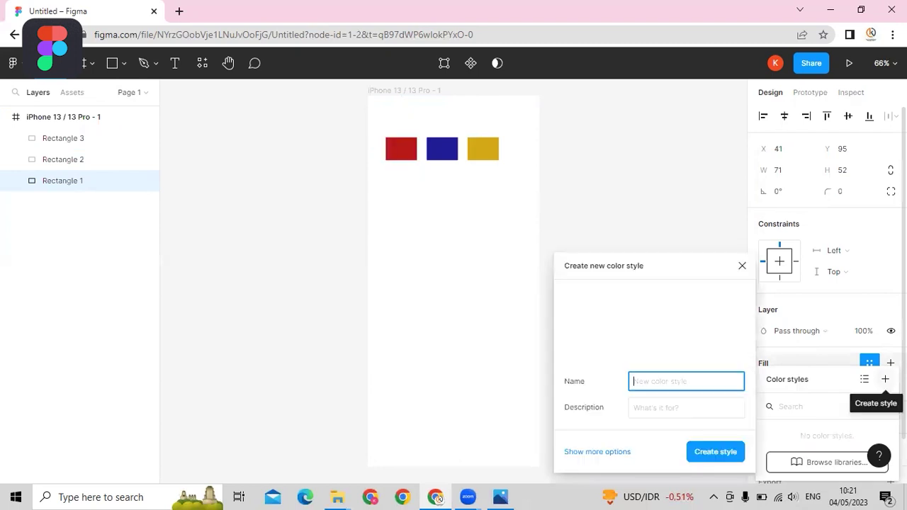
{"action": "type", "text": "merah"}
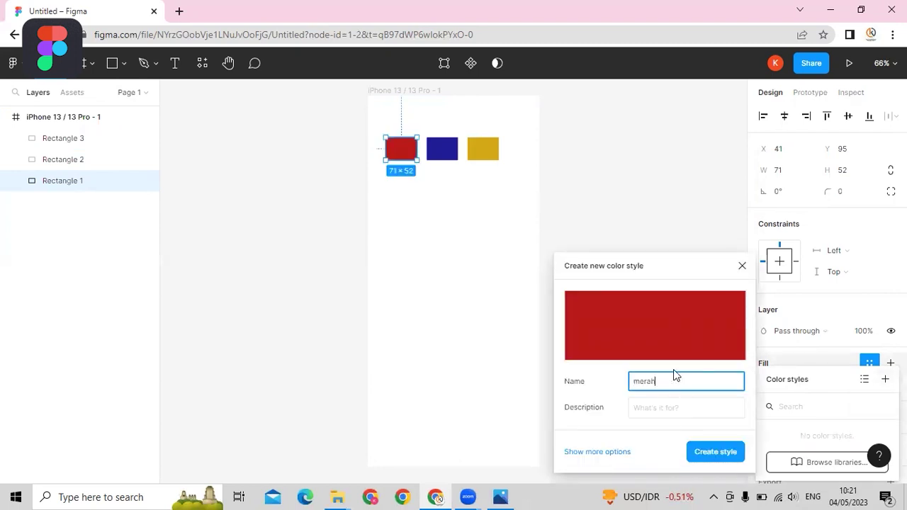
{"action": "left_click", "coordinate": [712, 452]}
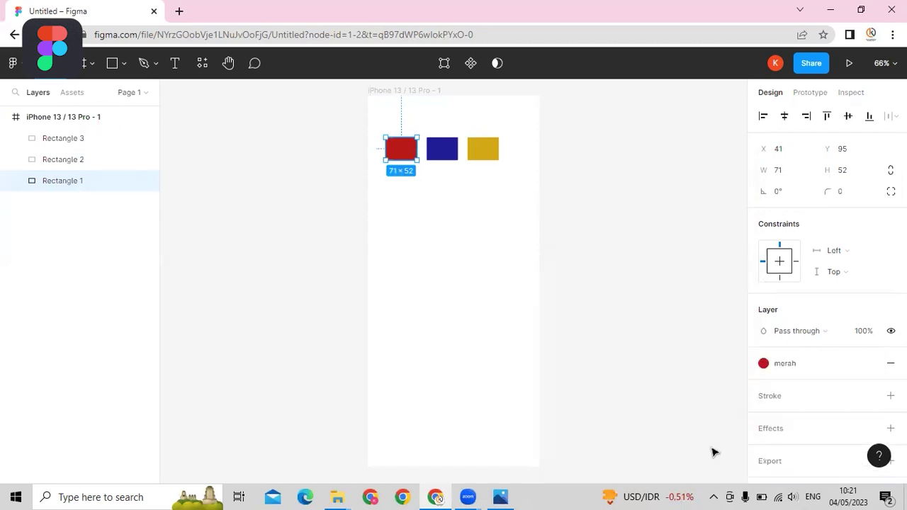
- Create a color style named "biru" from the blue rectangle's fill
{"action": "left_click", "coordinate": [443, 157]}
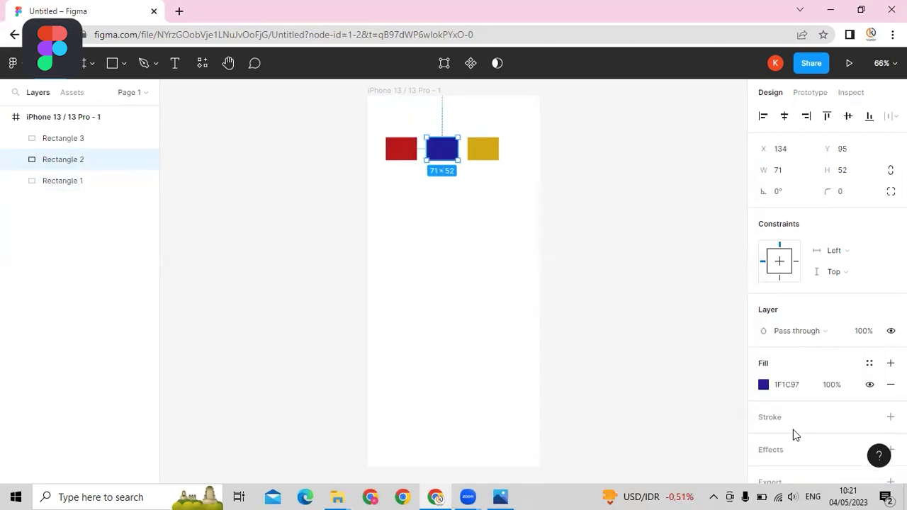
{"action": "left_click", "coordinate": [869, 364]}
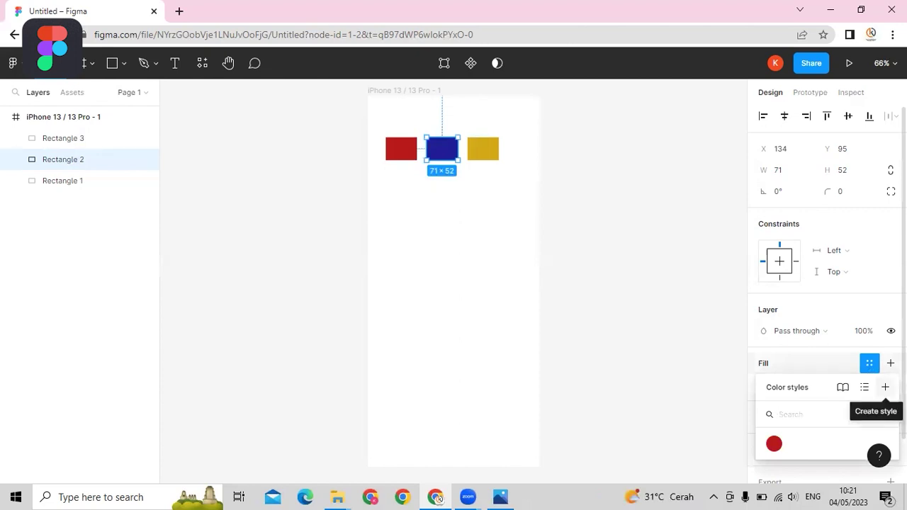
{"action": "left_click", "coordinate": [884, 386]}
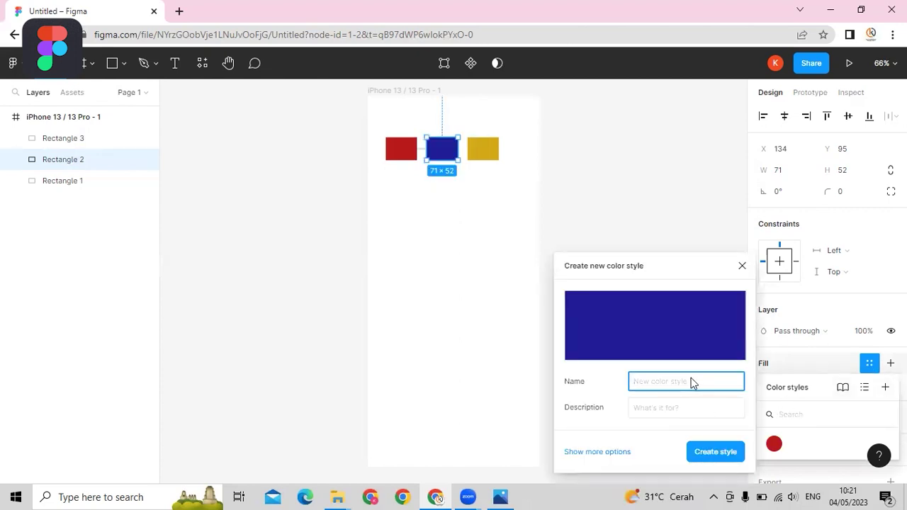
{"action": "type", "text": "bl"}
{"action": "type", "text": "ru"}
{"action": "left_click", "coordinate": [715, 457]}
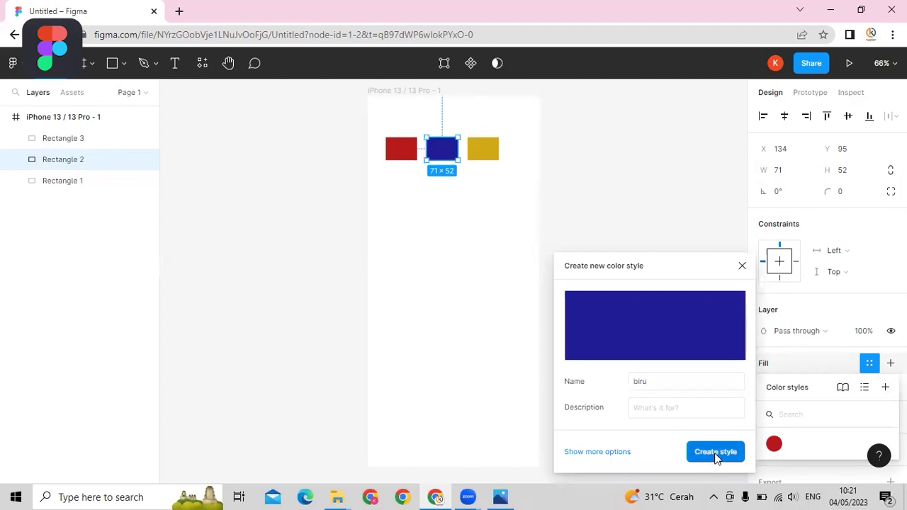
- Create a color style named "kuning" from the yellow rectangle's fill
{"action": "left_click", "coordinate": [482, 148]}
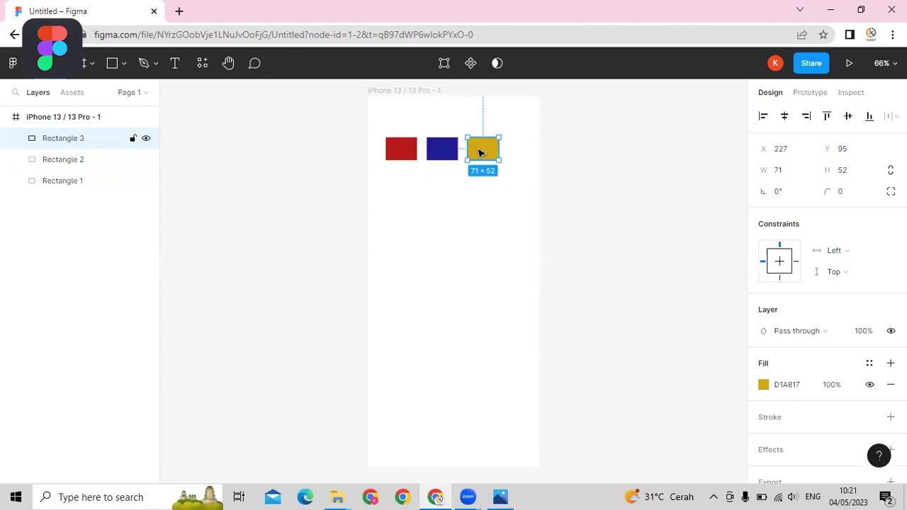
{"action": "left_click", "coordinate": [869, 363]}
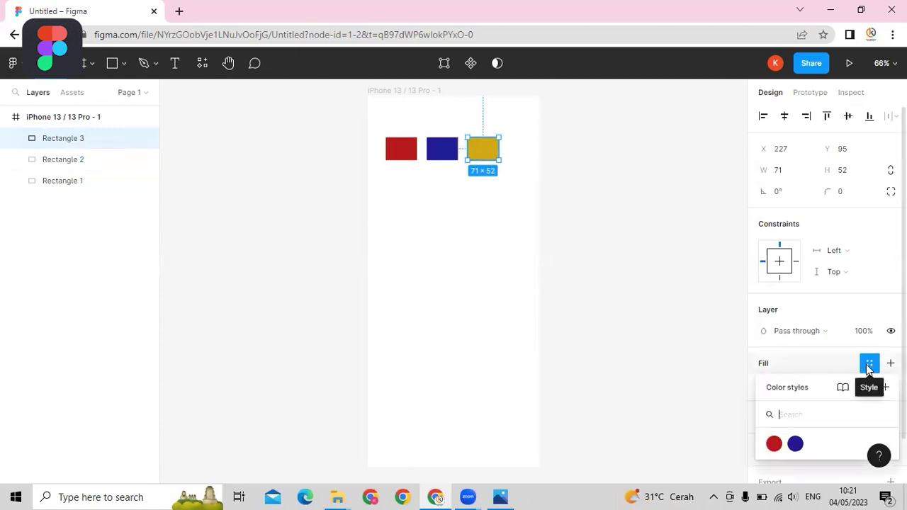
{"action": "left_click", "coordinate": [884, 386]}
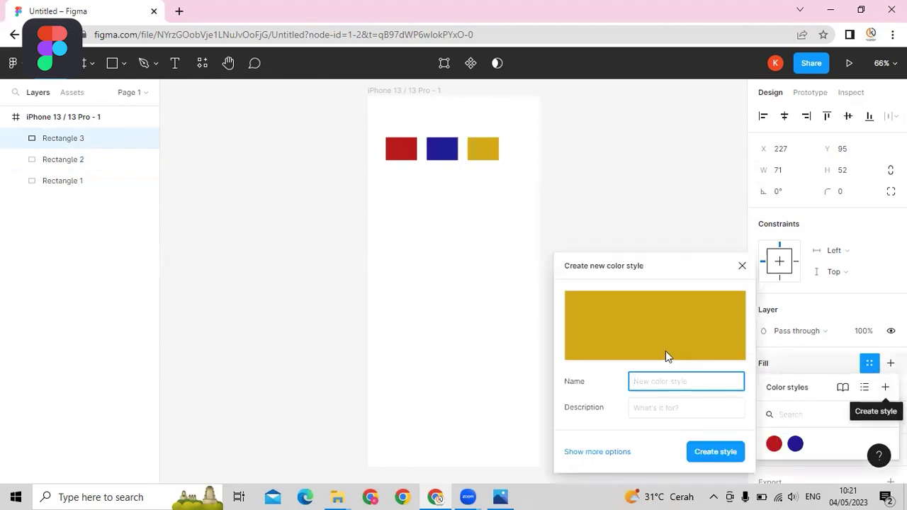
{"action": "type", "text": "kuning"}
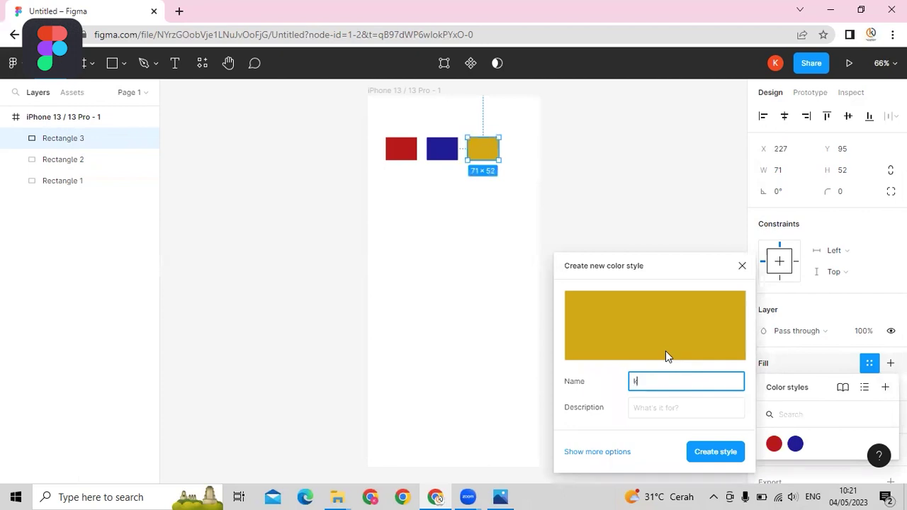
{"action": "left_click", "coordinate": [713, 452]}
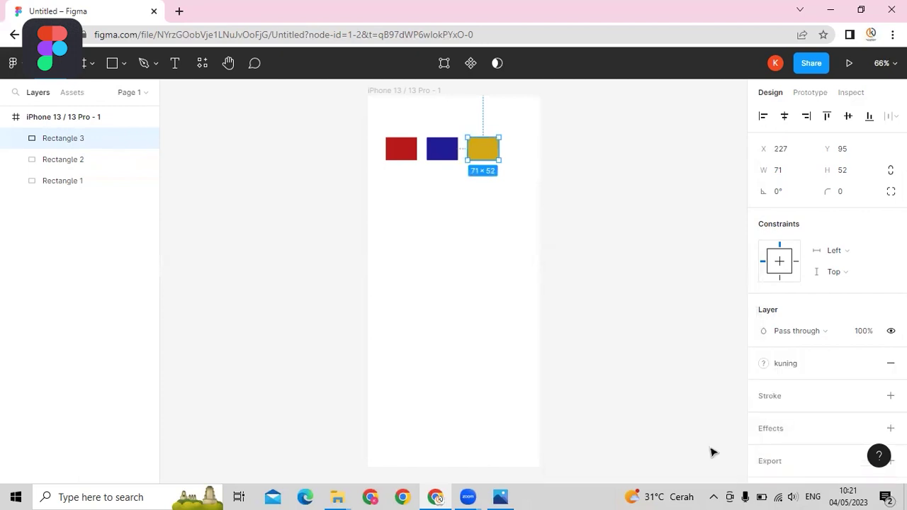
{"action": "left_click", "coordinate": [639, 294]}
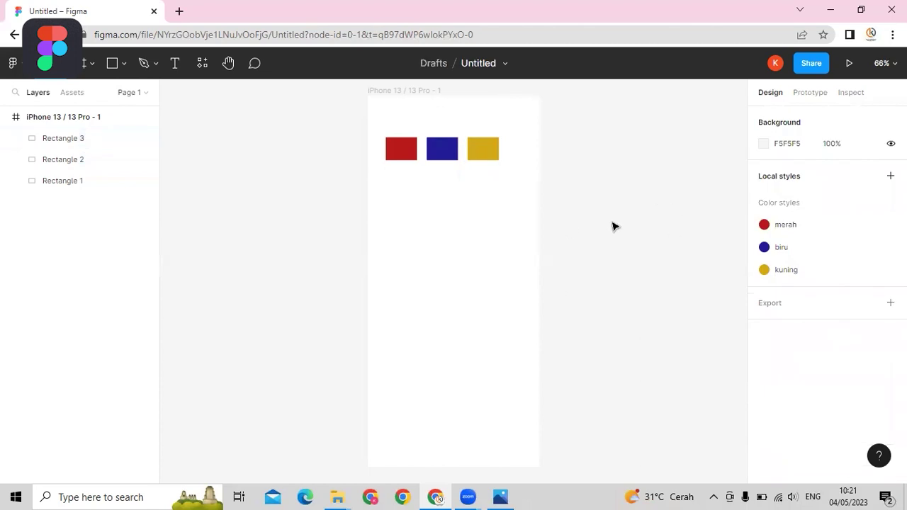
- Add the text "Heading-1" in the iPhone frame, below the row of colored rectangles
{"action": "left_click", "coordinate": [429, 98]}
{"action": "left_click", "coordinate": [714, 142]}
{"action": "left_click", "coordinate": [175, 66]}
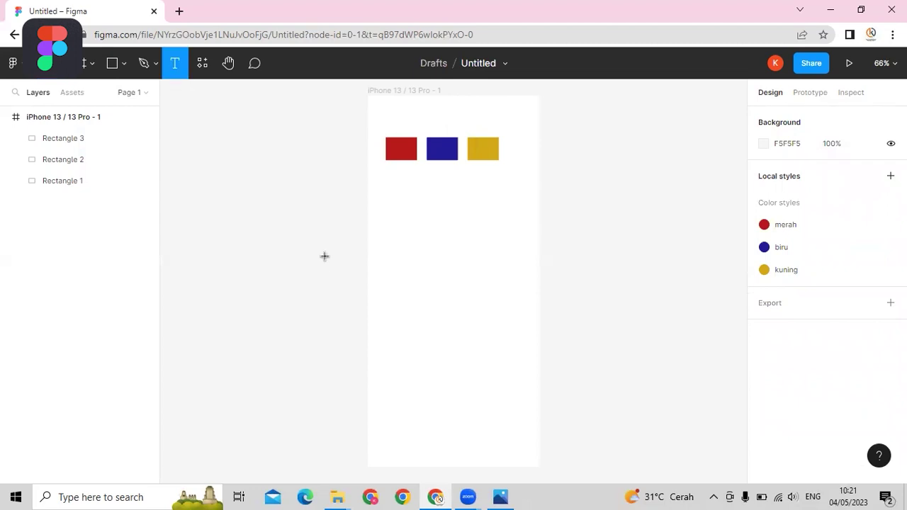
{"action": "left_click", "coordinate": [398, 240]}
{"action": "type", "text": "He"}
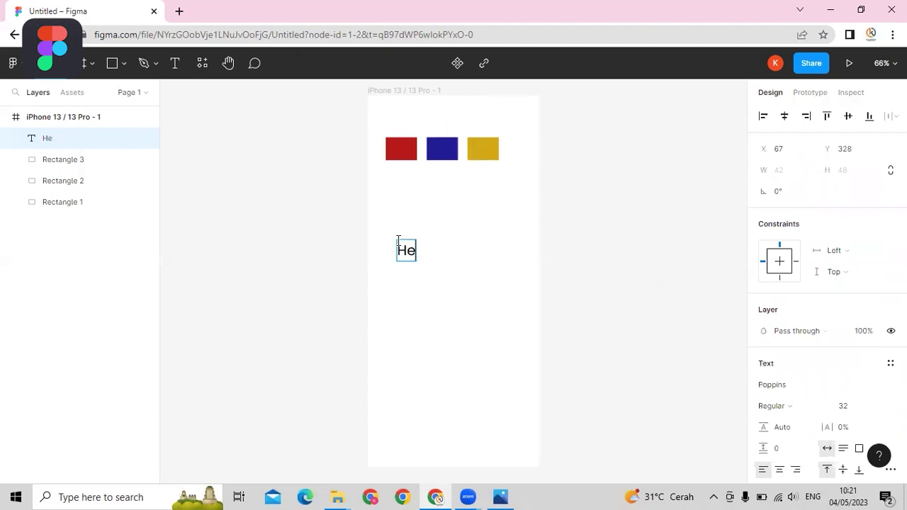
{"action": "type", "text": "ading-1"}
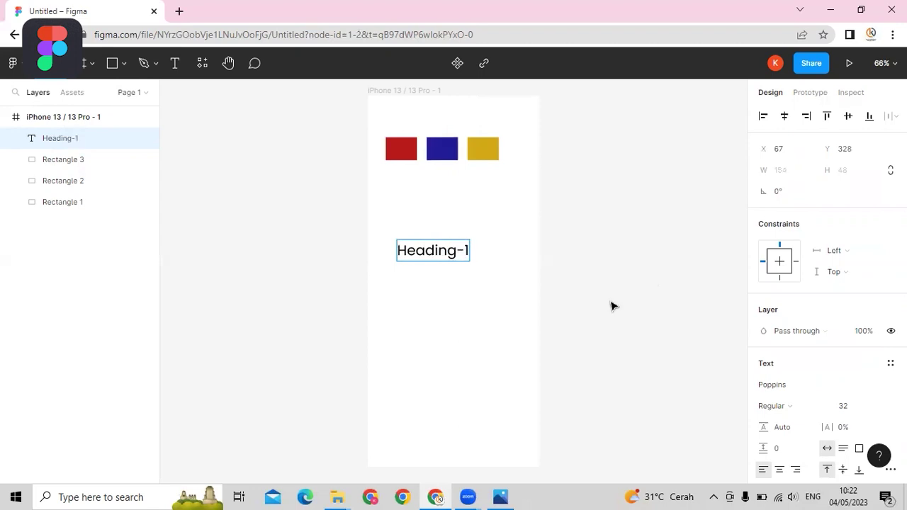
{"action": "key", "text": "Escape"}
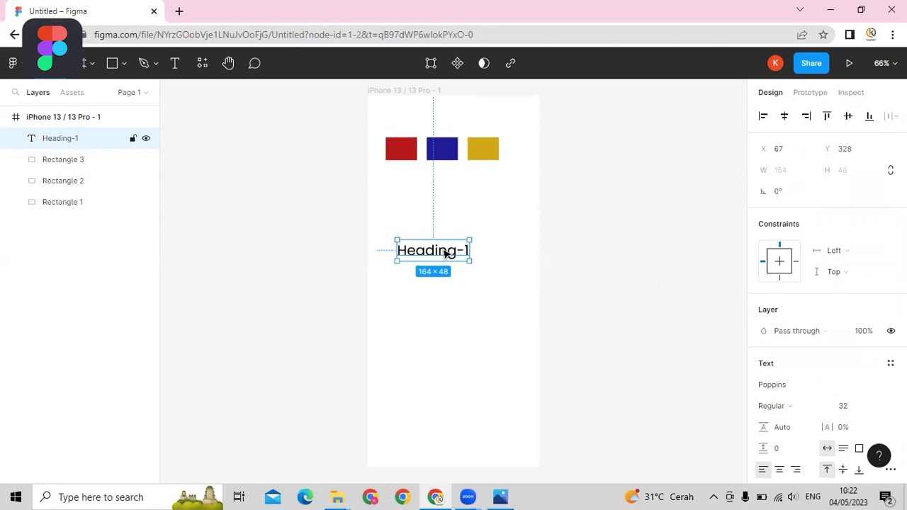
- Duplicate the Heading-1 text just below the original and change the copy's text to "Heading-2"
{"action": "key", "text": "ctrl+d"}
{"action": "left_click_drag", "start_coordinate": [433, 243], "coordinate": [440, 280]}
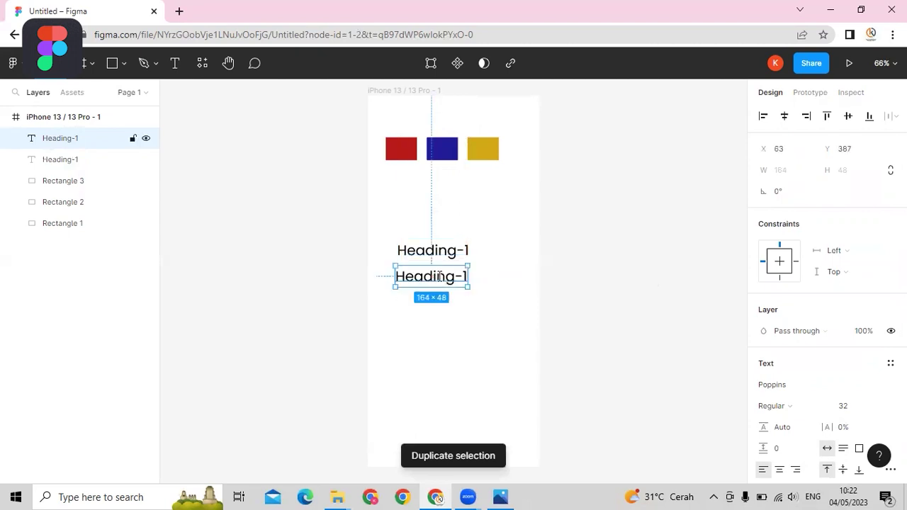
{"action": "double_click", "coordinate": [440, 277]}
{"action": "key", "text": "Right"}
{"action": "key", "text": "BackSpace"}
{"action": "type", "text": "2"}
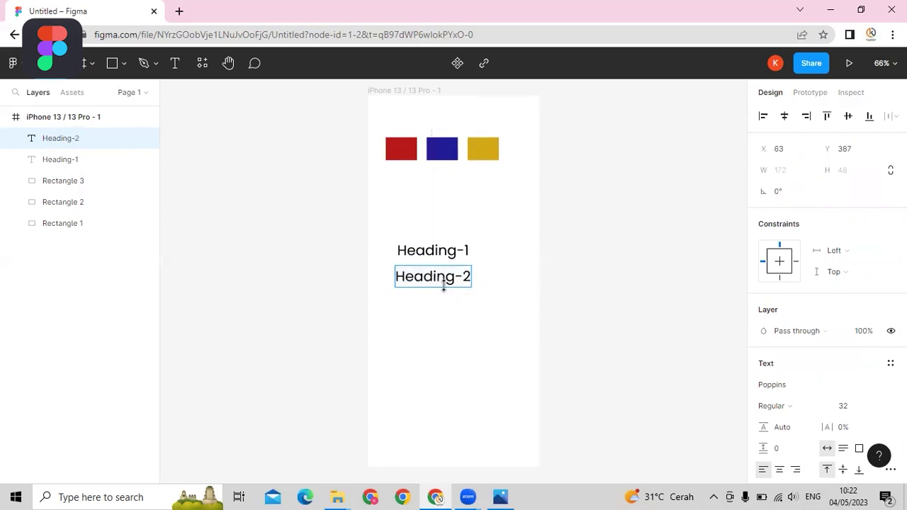
{"action": "key", "text": "Escape"}
- Set the font size of the Heading-2 text to 28
{"action": "left_click", "coordinate": [858, 405]}
{"action": "key", "text": "BackSpace"}
{"action": "type", "text": "28"}
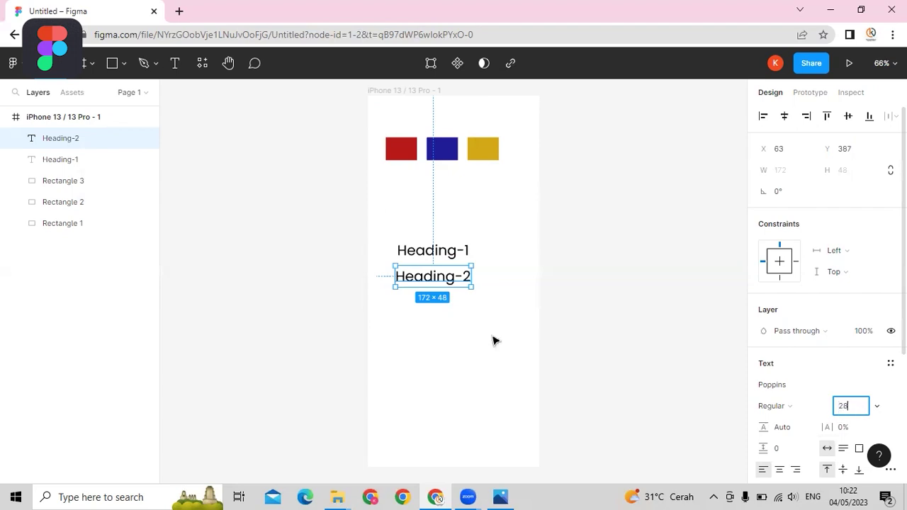
{"action": "key", "text": "Return"}
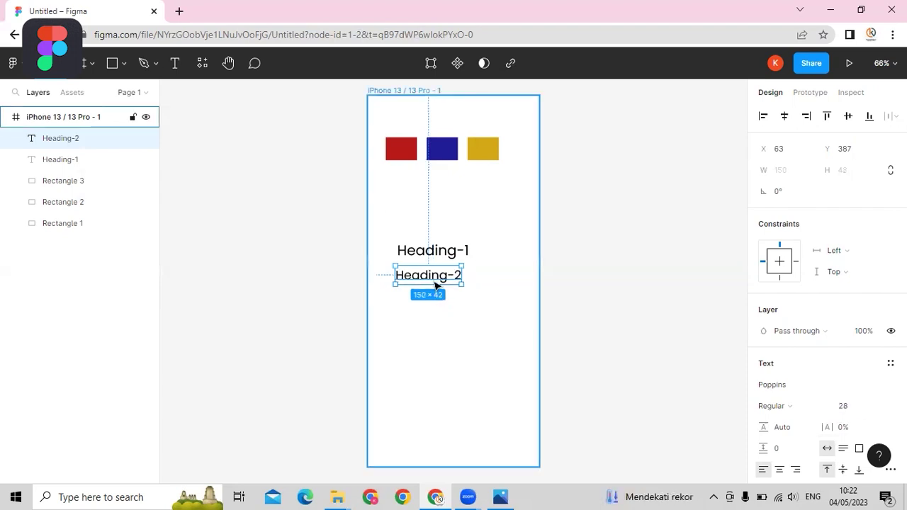
- Duplicate the Heading-2 text below itself and change the copy's text to "Heading-3"
{"action": "key", "text": "ctrl+d"}
{"action": "left_click_drag", "start_coordinate": [433, 279], "coordinate": [454, 310]}
{"action": "double_click", "coordinate": [455, 305]}
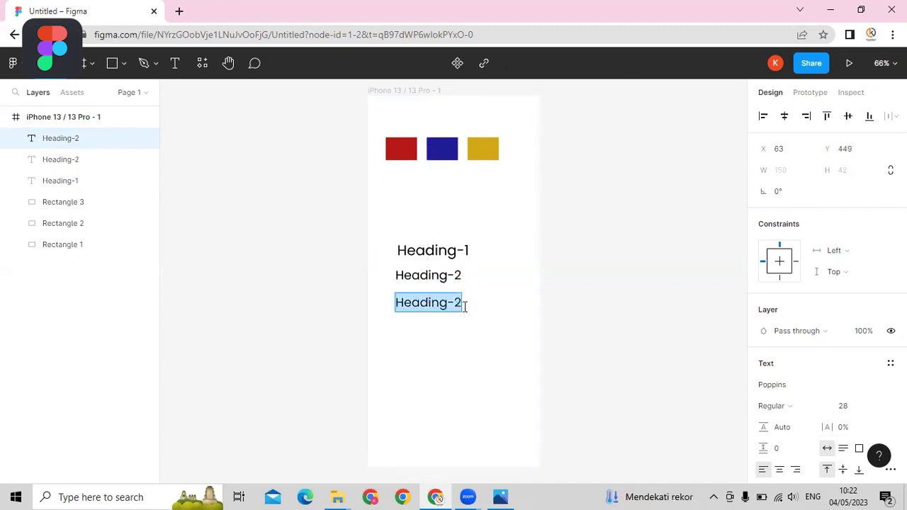
{"action": "double_click", "coordinate": [459, 303]}
{"action": "type", "text": "3"}
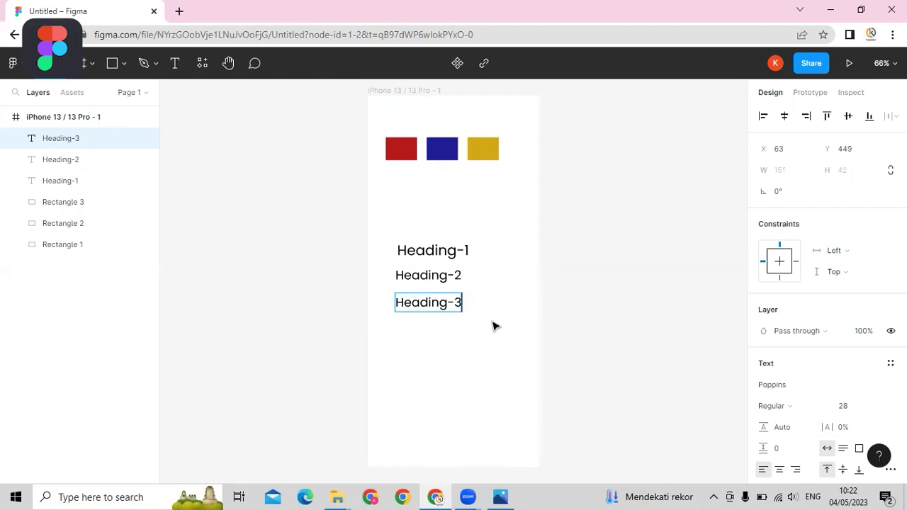
{"action": "key", "text": "Escape"}
- Set the font size of the Heading-3 text to 20 and align the left edges of all three headings
{"action": "left_click", "coordinate": [845, 408]}
{"action": "type", "text": "20"}
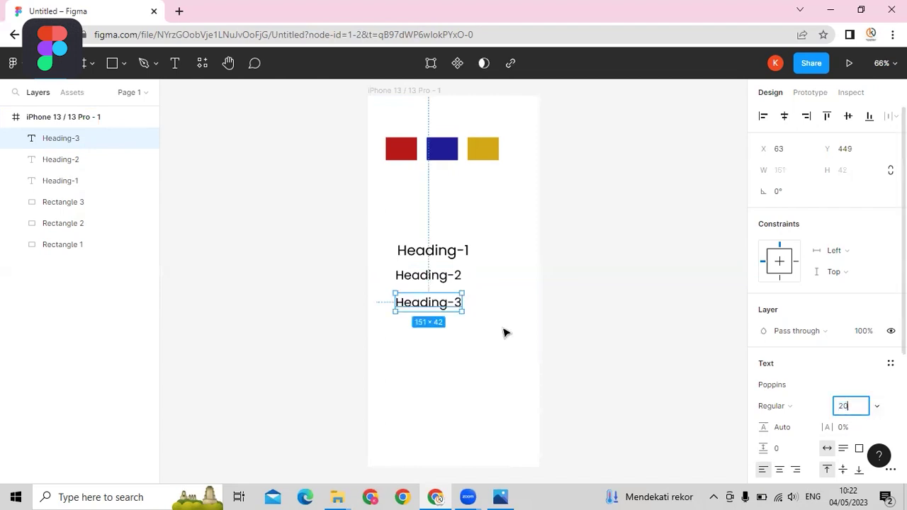
{"action": "key", "text": "Return"}
{"action": "left_click_drag", "start_coordinate": [386, 236], "coordinate": [493, 329]}
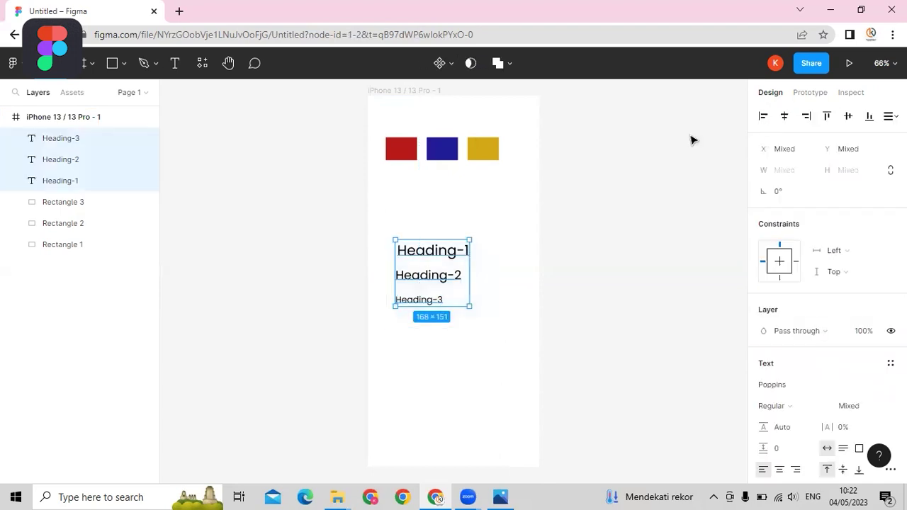
{"action": "left_click", "coordinate": [763, 117]}
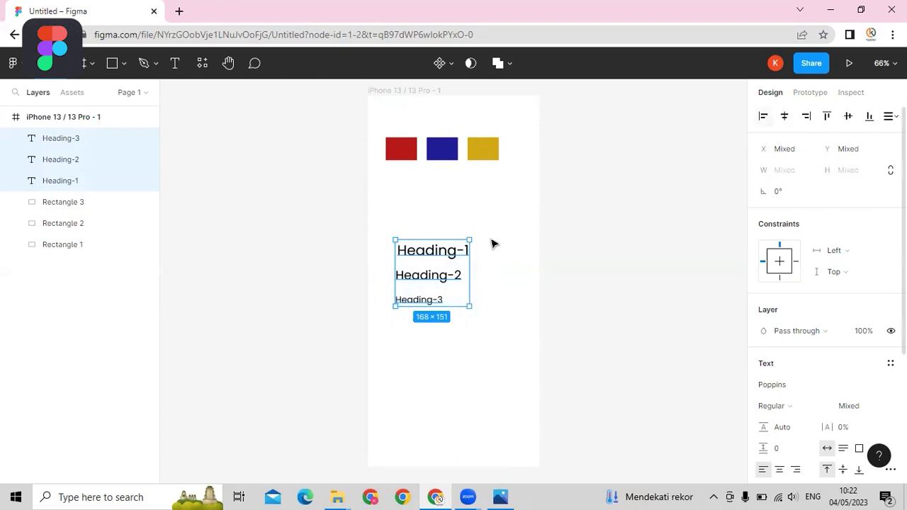
- Create a text style named "Headning-1" from the Heading-1 text
{"action": "left_click", "coordinate": [428, 261]}
{"action": "left_click", "coordinate": [428, 259]}
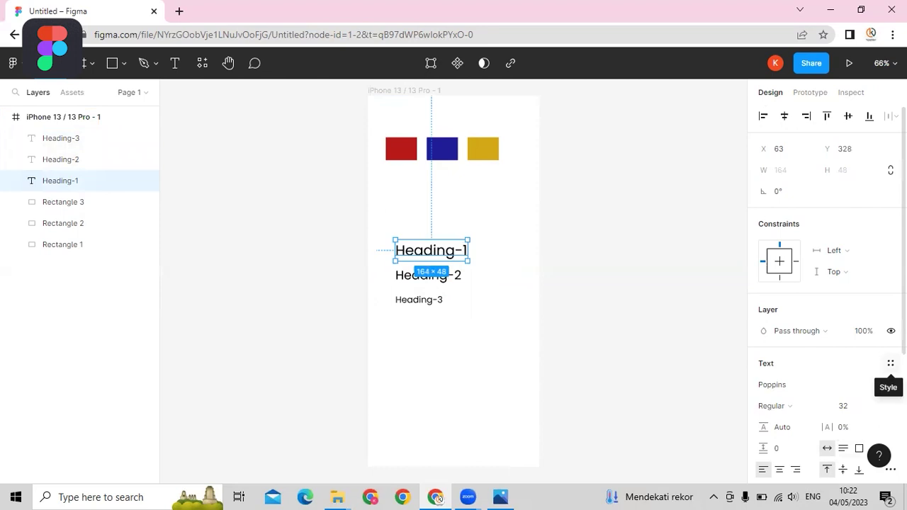
{"action": "left_click", "coordinate": [891, 363]}
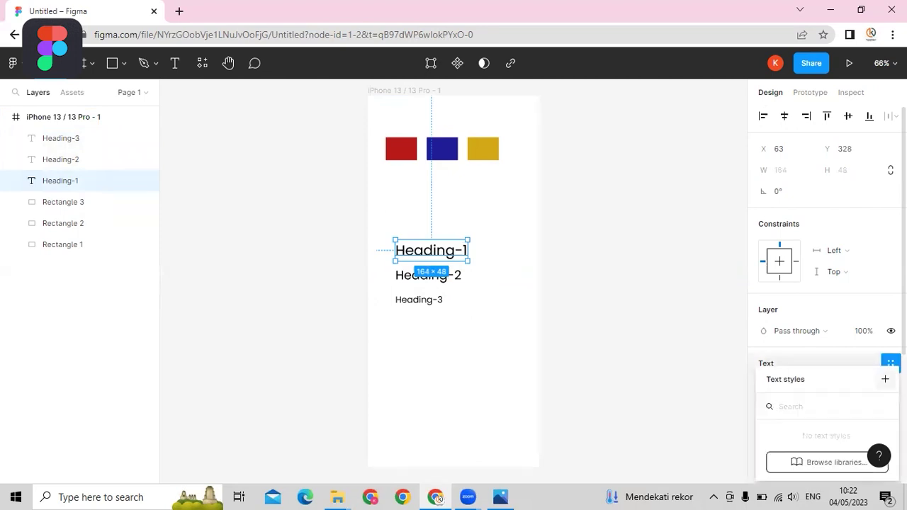
{"action": "left_click", "coordinate": [885, 379]}
{"action": "type", "text": "Headin"}
{"action": "type", "text": "g-1"}
{"action": "left_click", "coordinate": [721, 450]}
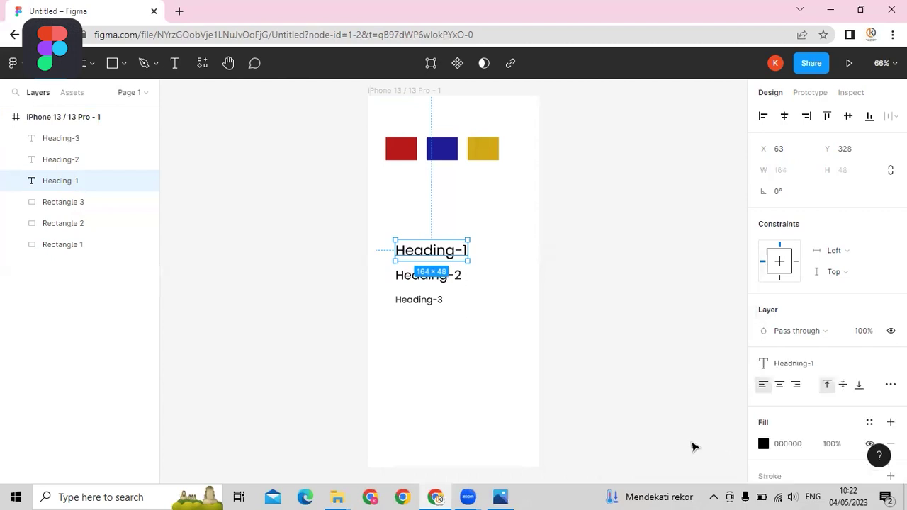
- Create a text style named "Heading-2" from the Heading-2 text
{"action": "left_click", "coordinate": [453, 276]}
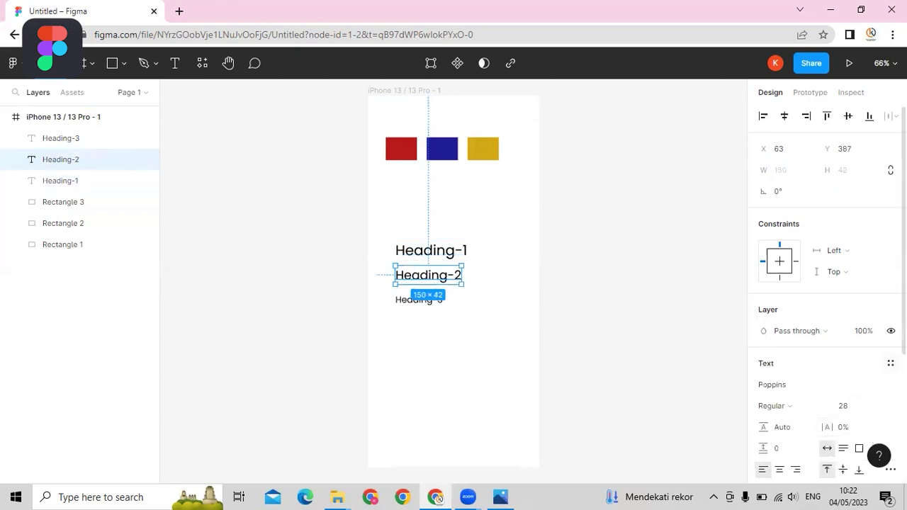
{"action": "left_click", "coordinate": [890, 363]}
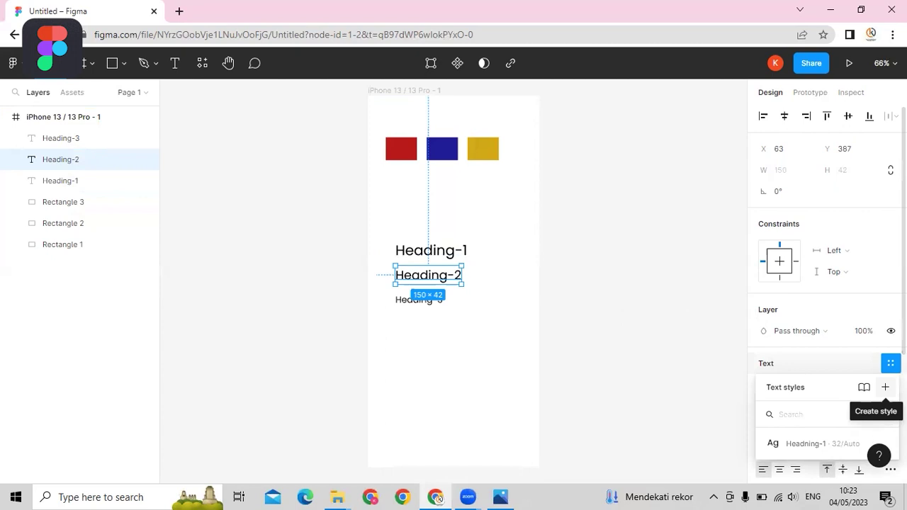
{"action": "left_click", "coordinate": [885, 387]}
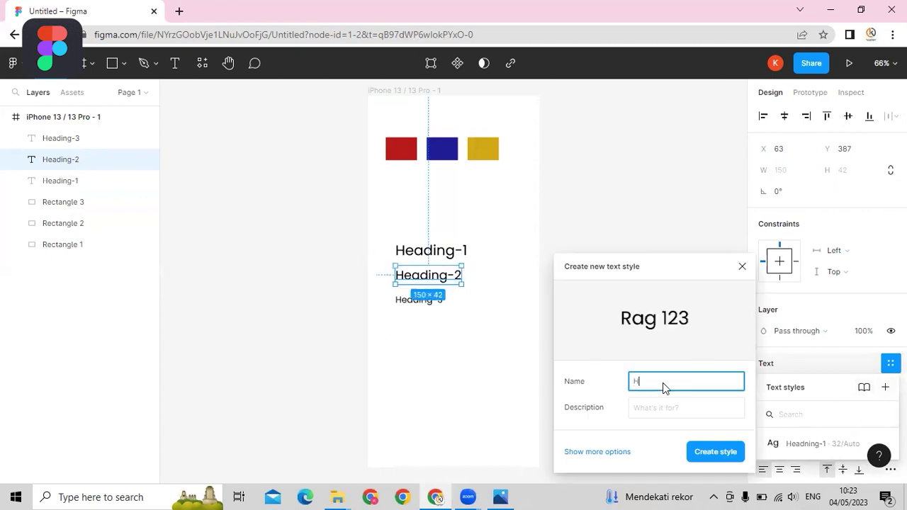
{"action": "type", "text": "Heading-2"}
{"action": "left_click", "coordinate": [724, 457]}
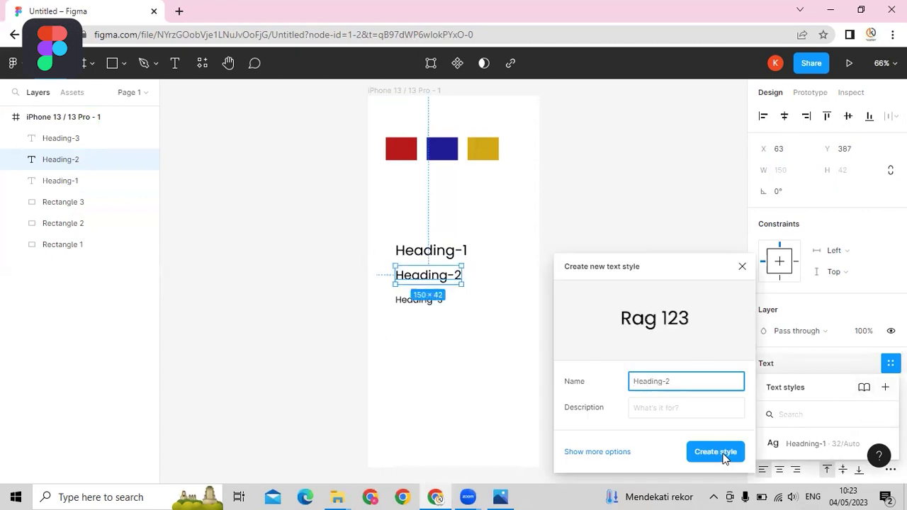
- Create a text style named "Heading-3" from the Heading-3 text and deselect it
{"action": "left_click", "coordinate": [409, 305]}
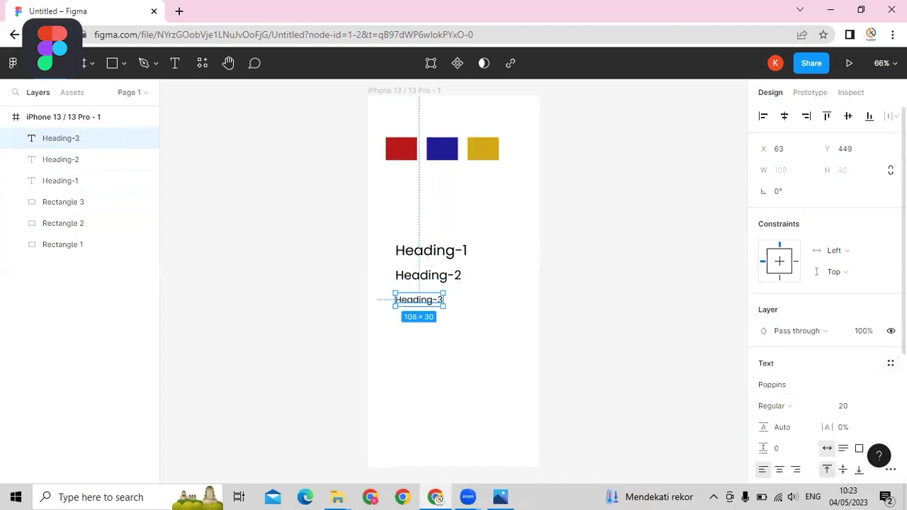
{"action": "left_click", "coordinate": [890, 363]}
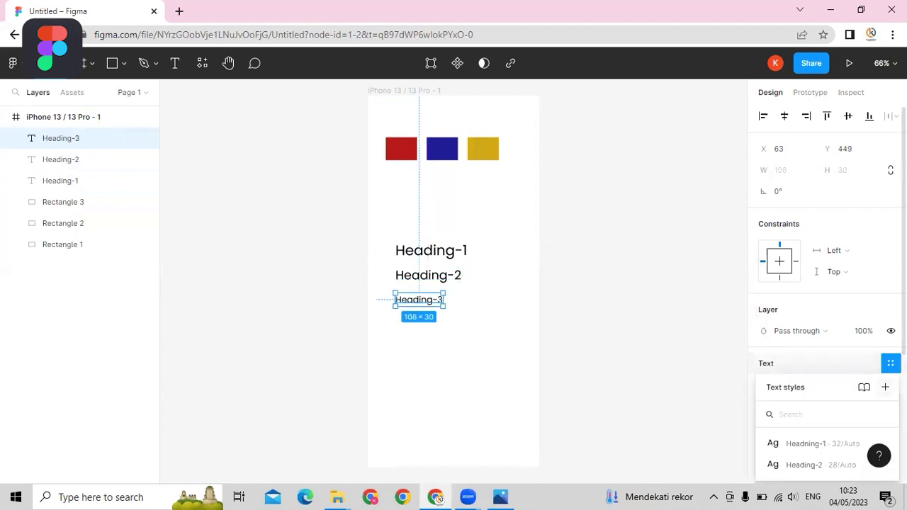
{"action": "left_click", "coordinate": [884, 387]}
{"action": "type", "text": "Heading-3"}
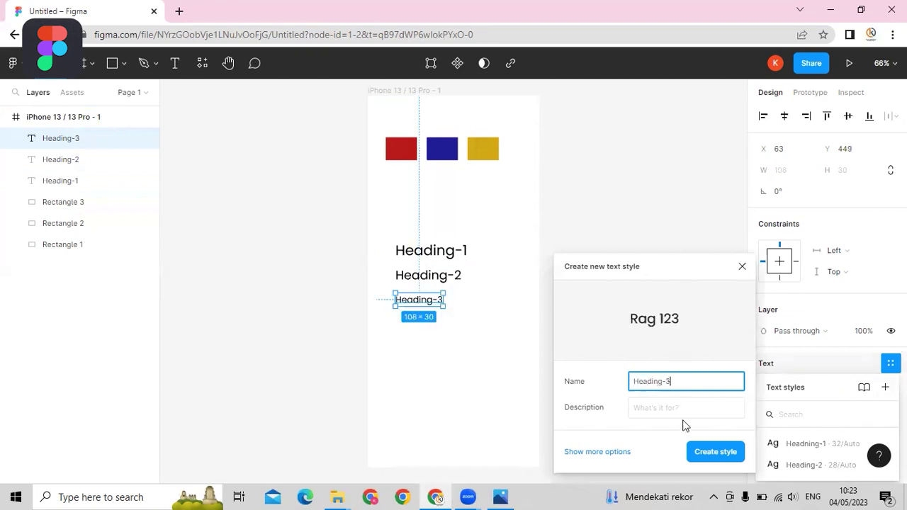
{"action": "left_click", "coordinate": [710, 452]}
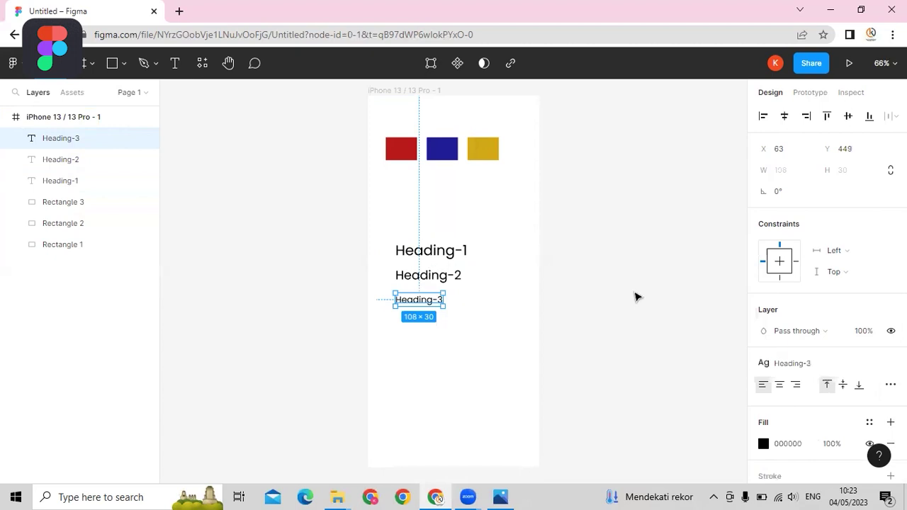
{"action": "left_click", "coordinate": [633, 296]}
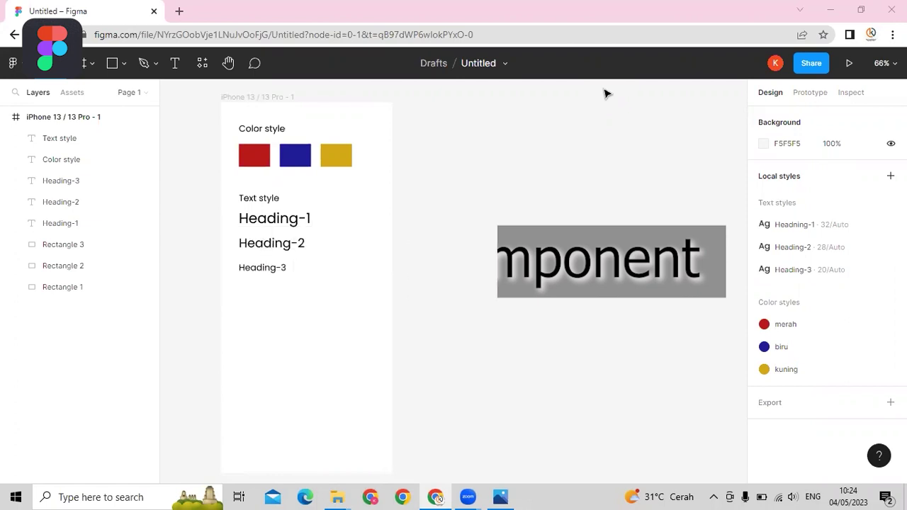
- Draw a rectangle about 249 × 68 below the headings in the frame and apply the "biru" color style to its fill
{"action": "left_click", "coordinate": [124, 64]}
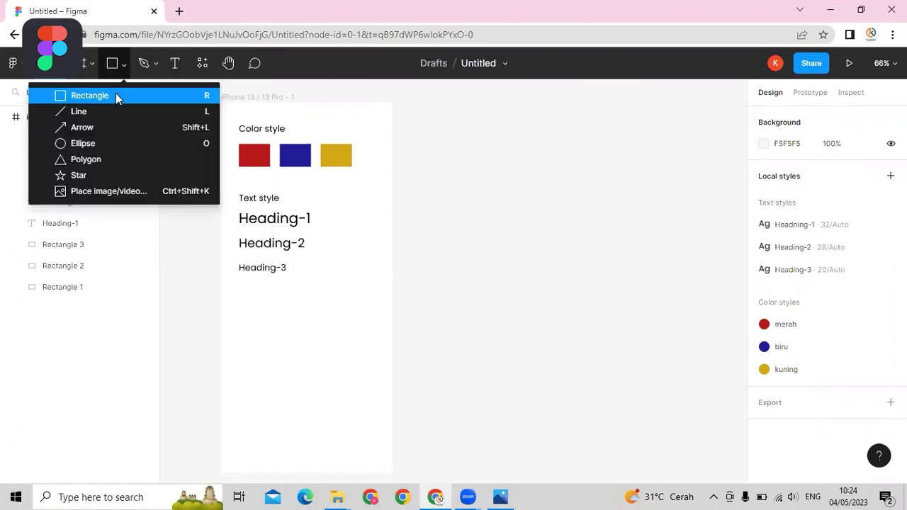
{"action": "left_click", "coordinate": [115, 94]}
{"action": "mouse_move", "coordinate": [242, 320]}
{"action": "left_mouse_down"}
{"action": "mouse_move", "coordinate": [324, 354]}
{"action": "mouse_move", "coordinate": [352, 350]}
{"action": "left_mouse_up"}
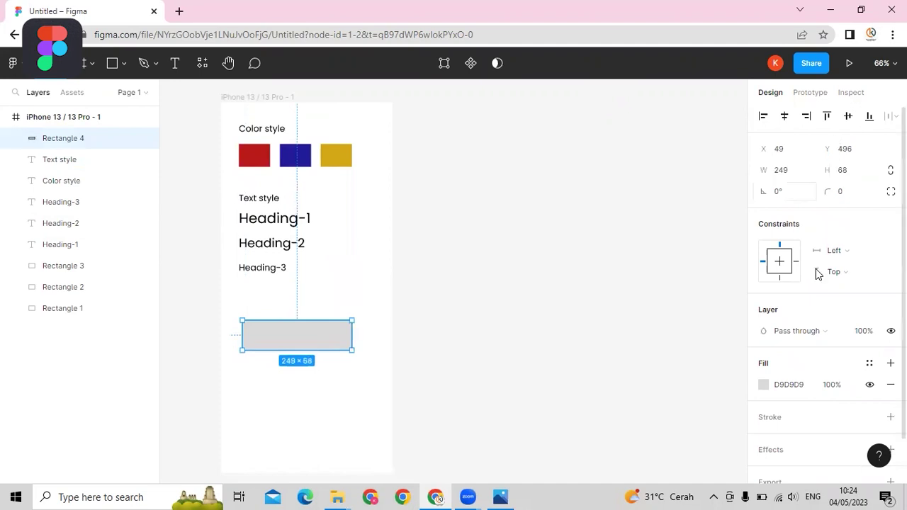
{"action": "left_click", "coordinate": [869, 364]}
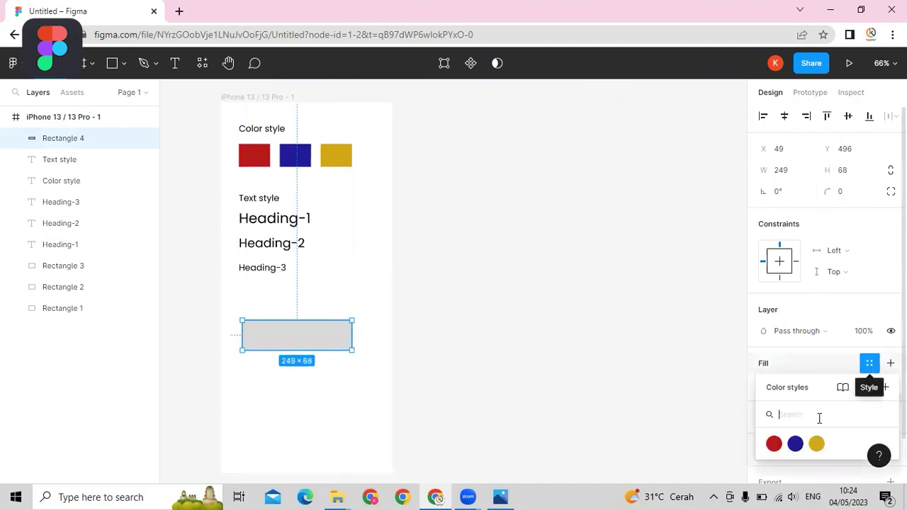
{"action": "left_click", "coordinate": [795, 444]}
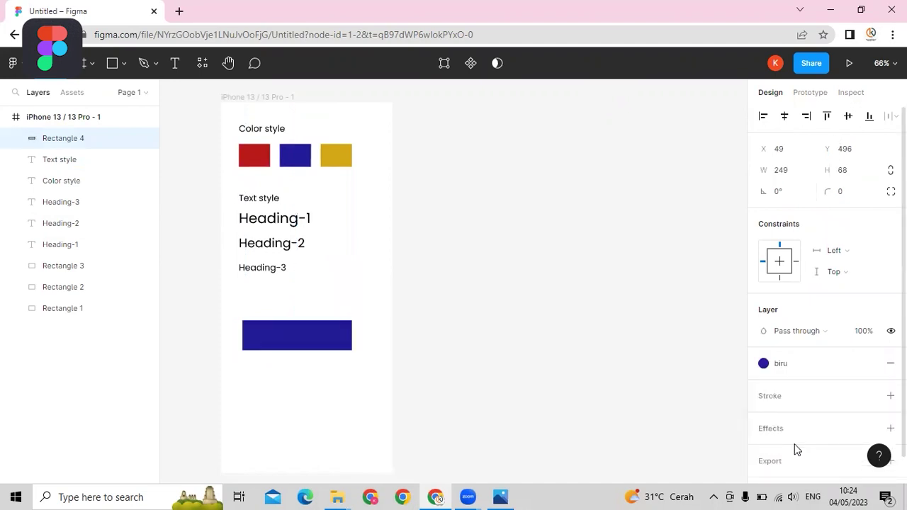
- Round the corners of the blue rectangle below the headings with a corner radius of 8
{"action": "left_click", "coordinate": [849, 195]}
{"action": "type", "text": "8"}
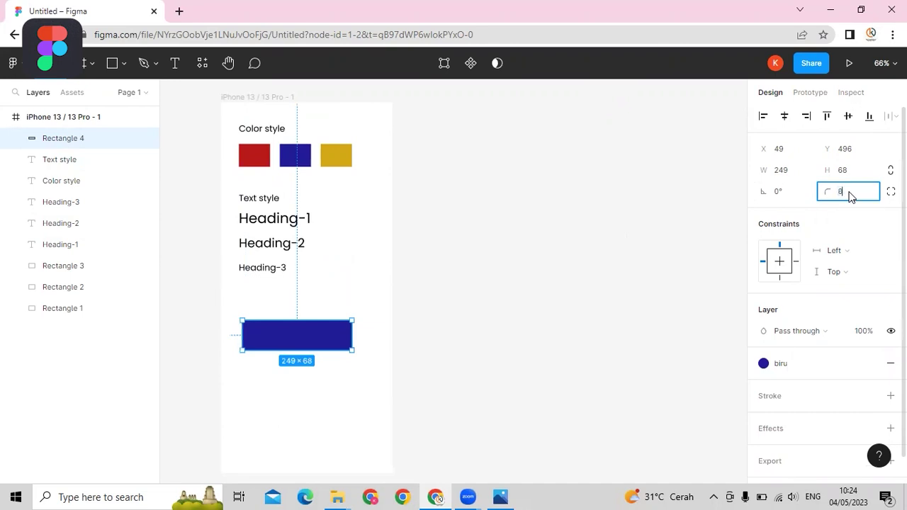
{"action": "key", "text": "Return"}
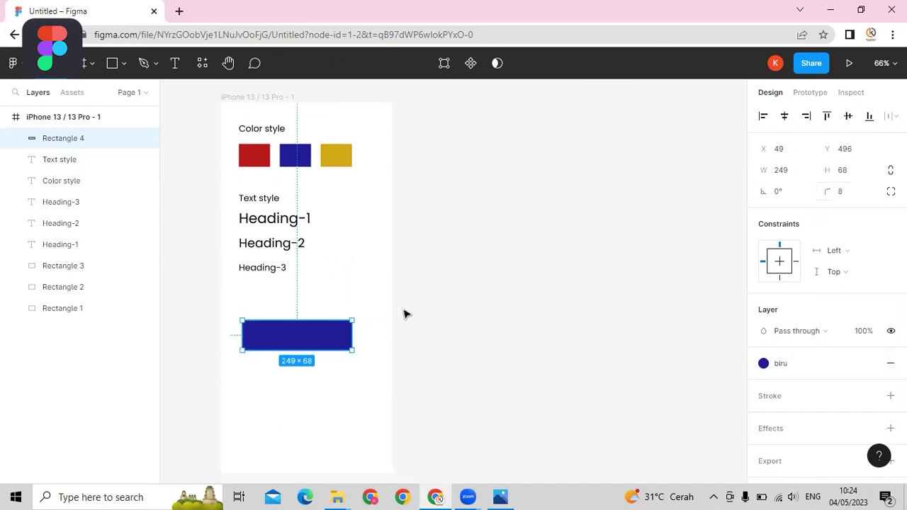
{"action": "left_click", "coordinate": [377, 338]}
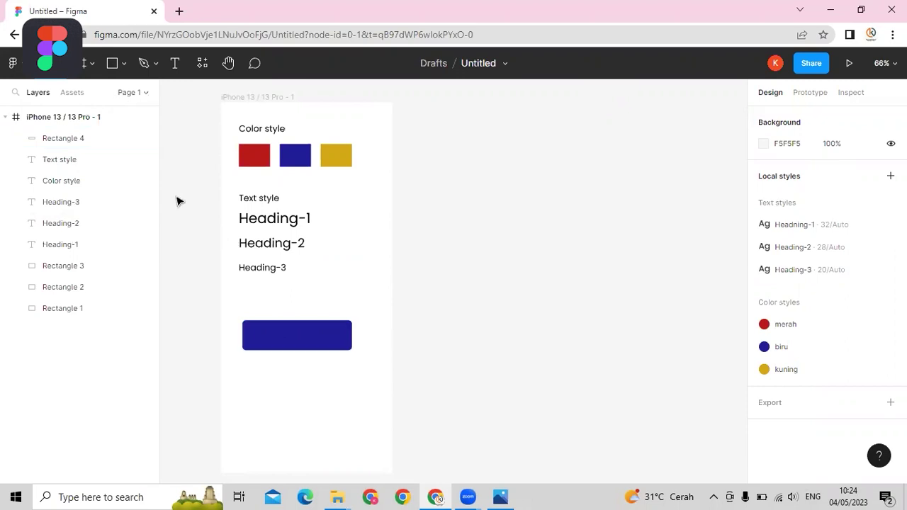
- Add the text "Submit" over the blue rectangle and move it to the rectangle's middle
{"action": "left_click", "coordinate": [174, 63]}
{"action": "left_click", "coordinate": [277, 333]}
{"action": "type", "text": "Submit"}
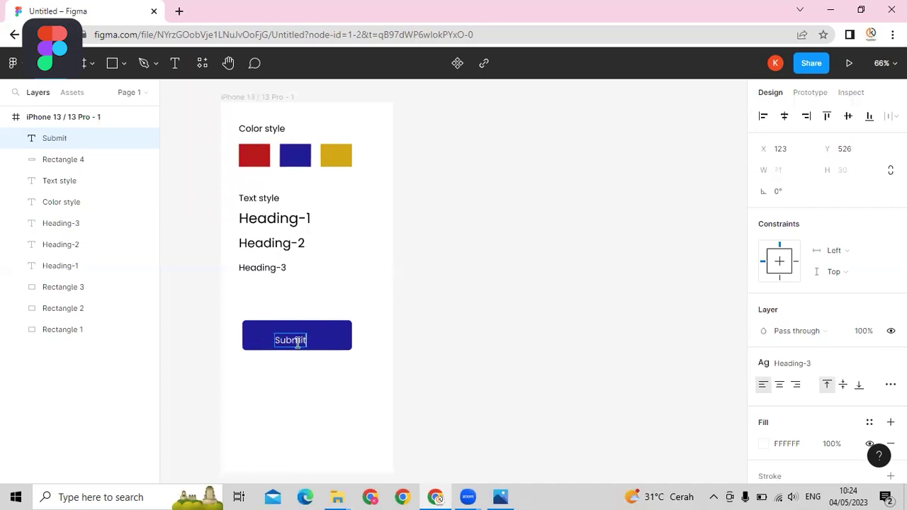
{"action": "key", "text": "Escape"}
{"action": "left_click_drag", "start_coordinate": [300, 344], "coordinate": [305, 340]}
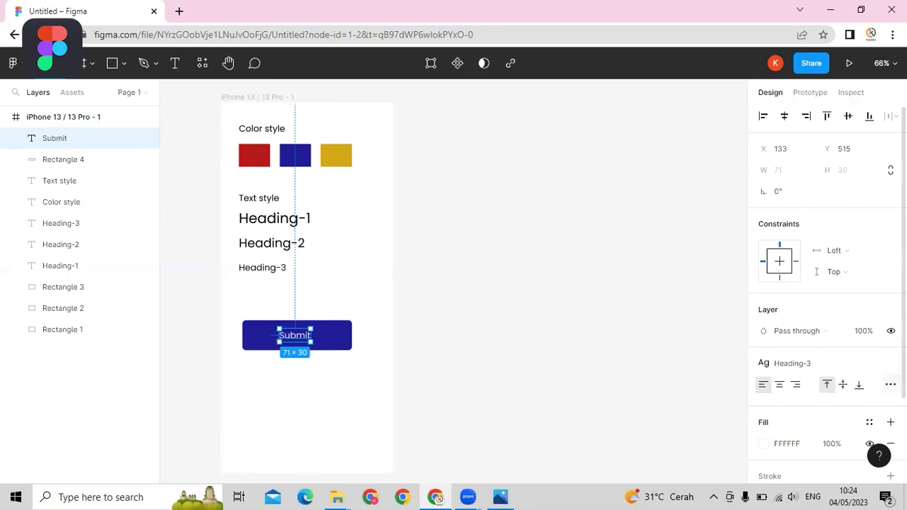
- Replace the Submit label's text style with Heading-2 and center the label on the blue rectangle
{"action": "left_click", "coordinate": [887, 362]}
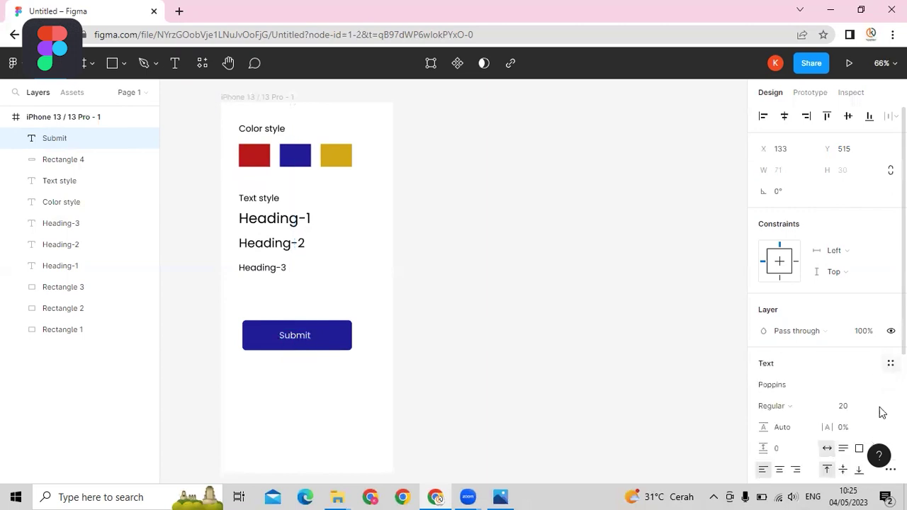
{"action": "left_click", "coordinate": [890, 363]}
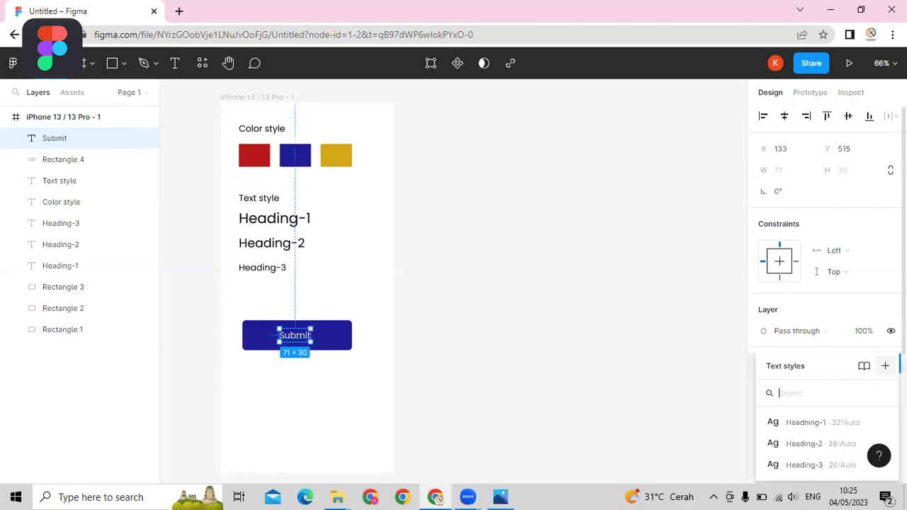
{"action": "left_click", "coordinate": [809, 446]}
{"action": "left_click_drag", "start_coordinate": [309, 343], "coordinate": [267, 330]}
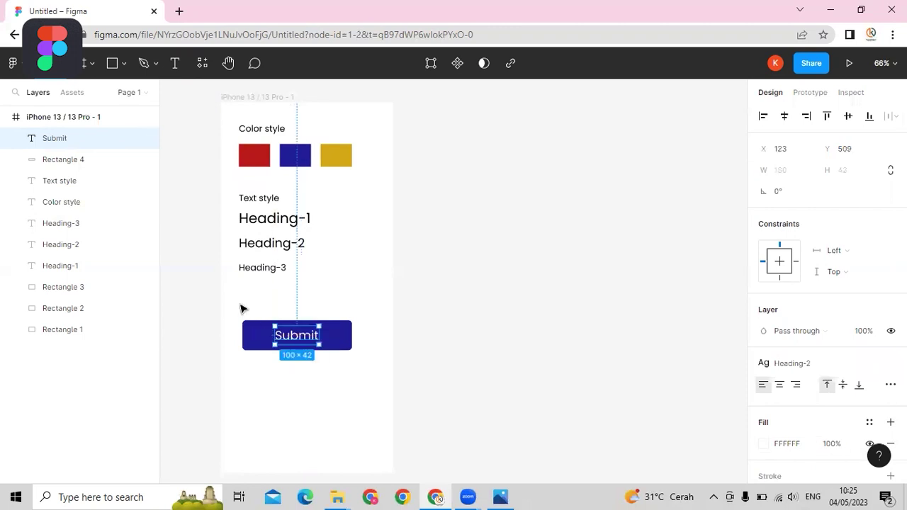
{"action": "key", "text": "Tab"}
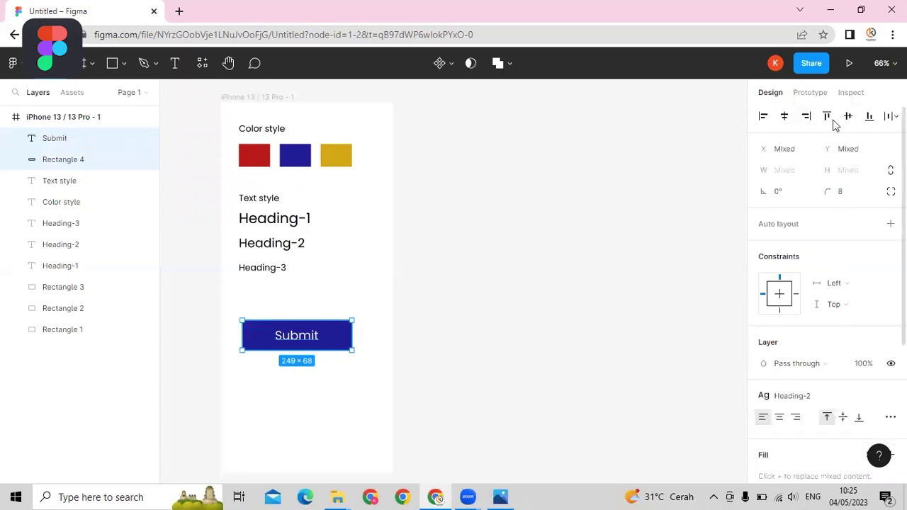
{"action": "left_click", "coordinate": [388, 336]}
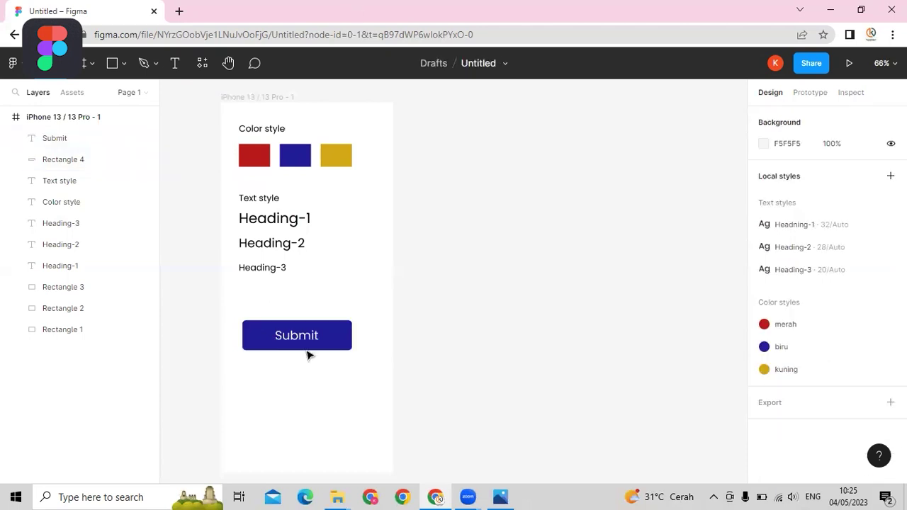
- Create a component from the blue rectangle behind the Submit label, leaving the label out of it
{"action": "left_click", "coordinate": [282, 340]}
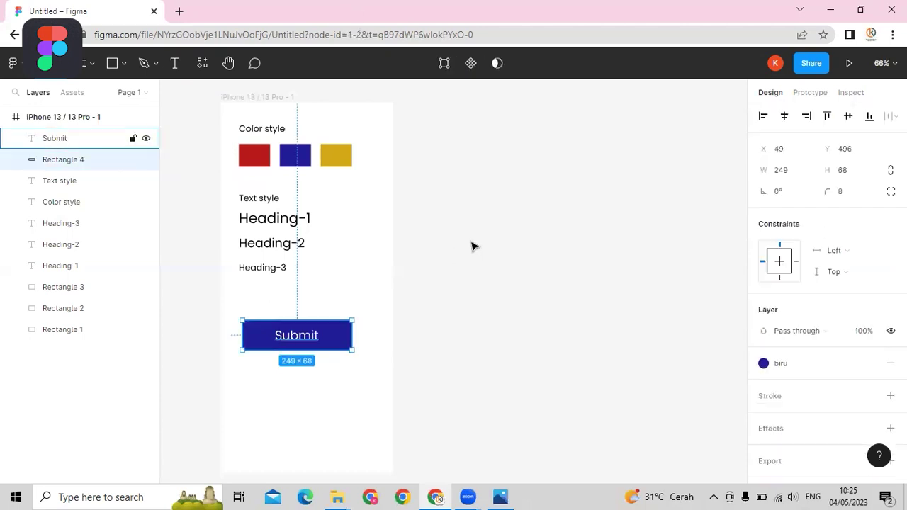
{"action": "left_click", "coordinate": [471, 64]}
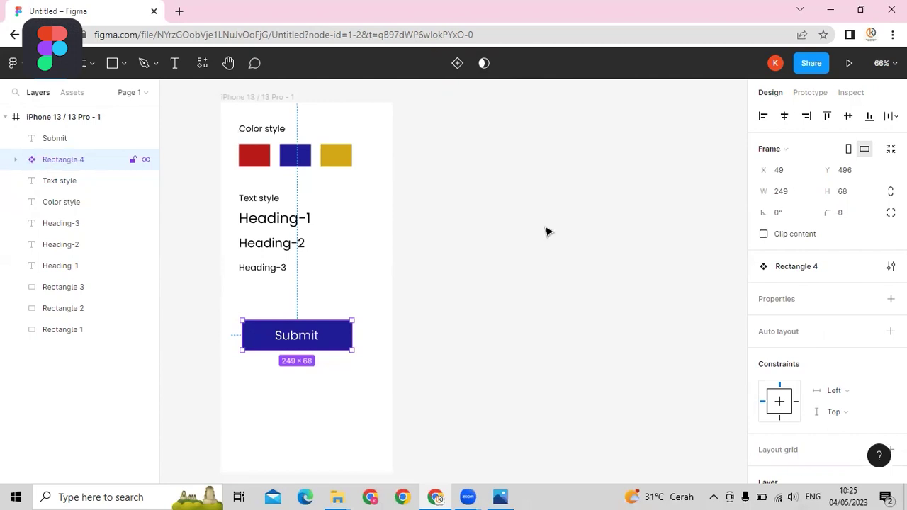
{"action": "left_click", "coordinate": [323, 303]}
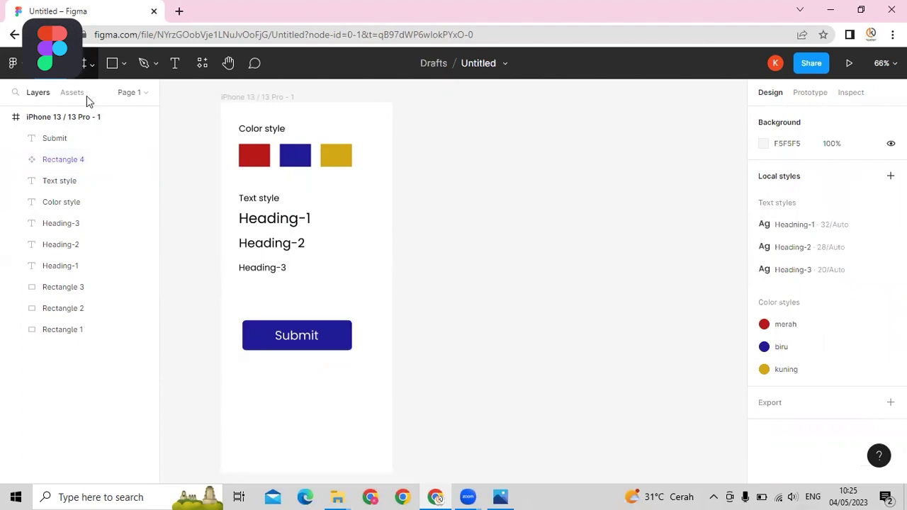
- Add a second iPhone 13 / 13 Pro frame beside the first one and select it
{"action": "key", "text": "f"}
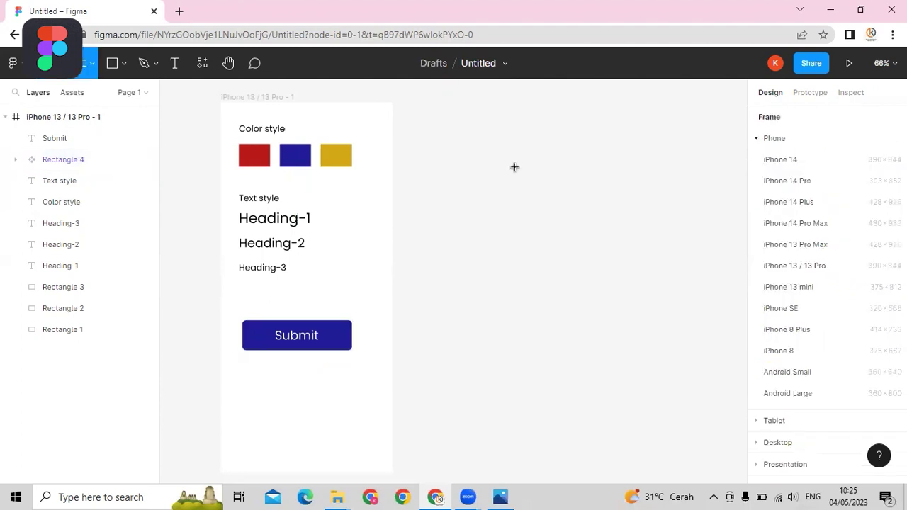
{"action": "left_click", "coordinate": [792, 268]}
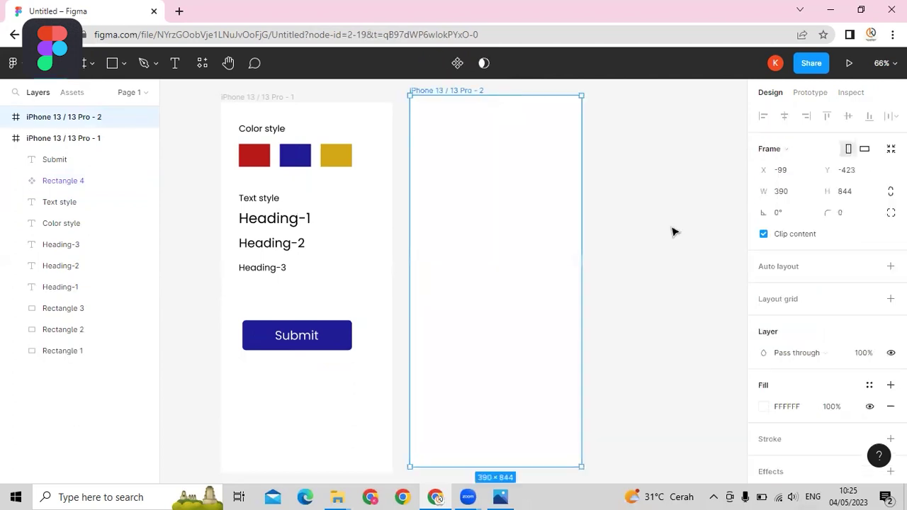
{"action": "left_click", "coordinate": [357, 295]}
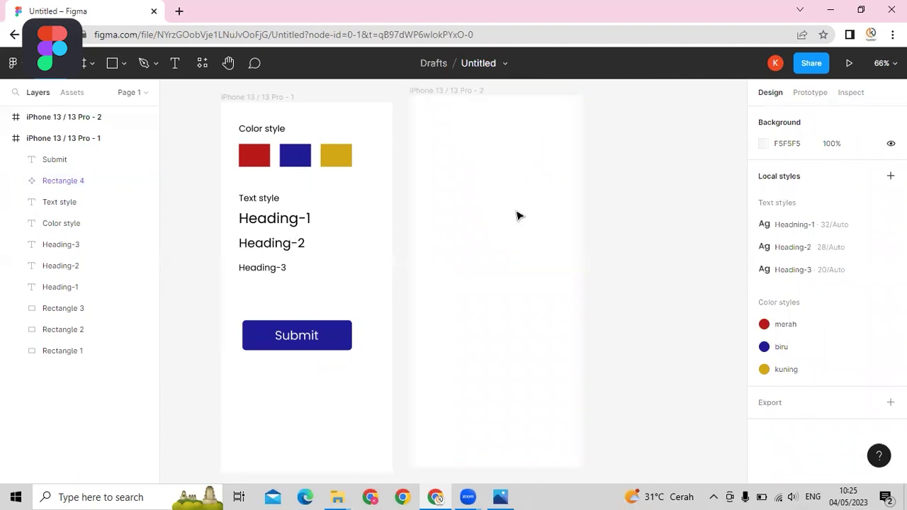
{"action": "left_click", "coordinate": [504, 301]}
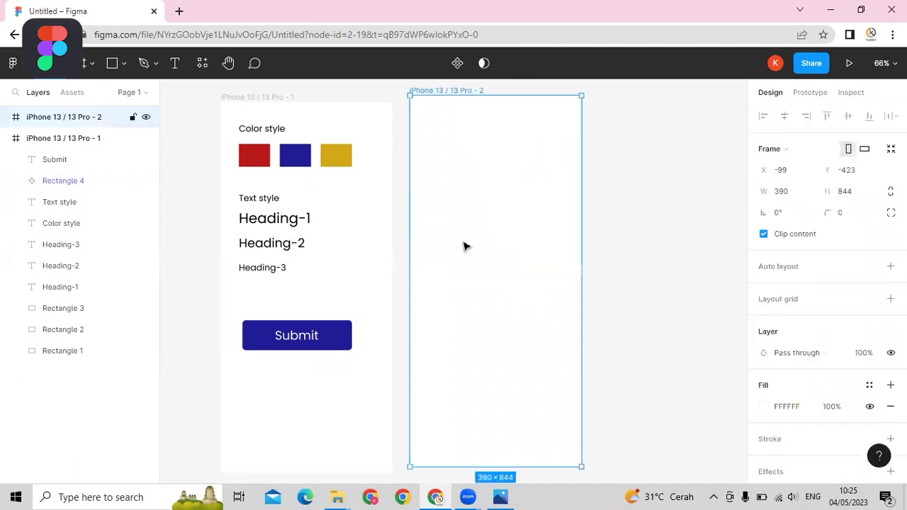
- Place an instance of the local component "Rectangle 4" in the upper part of the second iPhone frame
{"action": "left_click", "coordinate": [69, 93]}
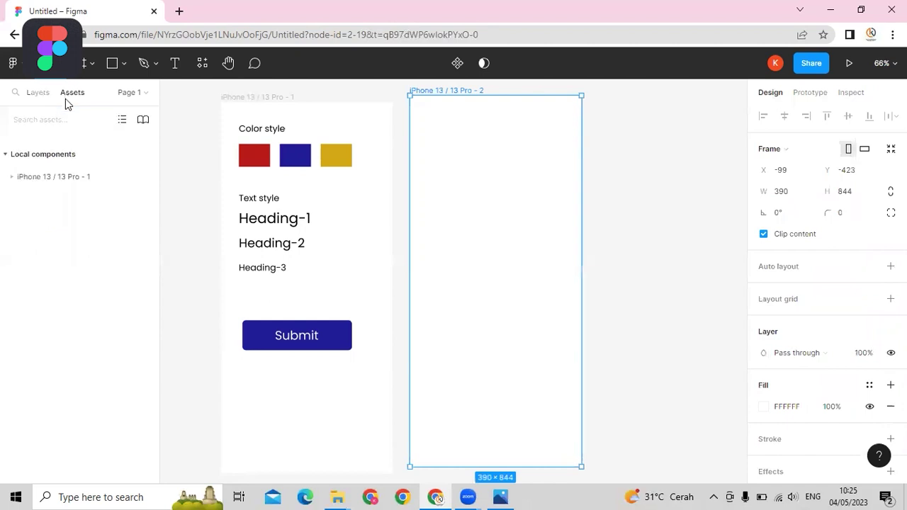
{"action": "left_click", "coordinate": [29, 181]}
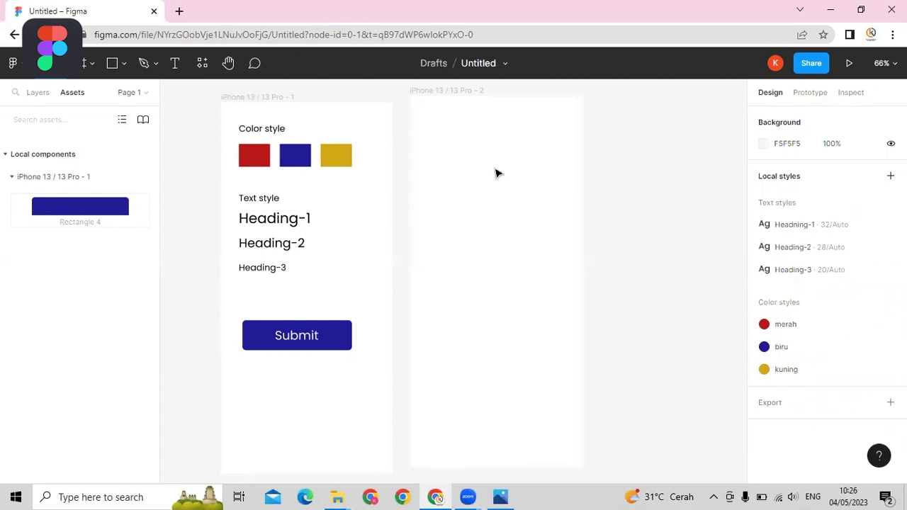
{"action": "left_click_drag", "start_coordinate": [496, 173], "coordinate": [500, 175]}
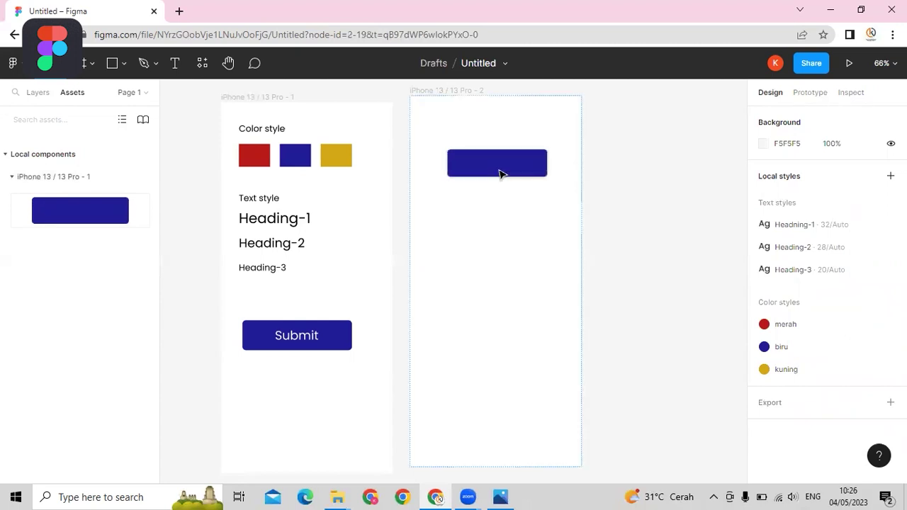